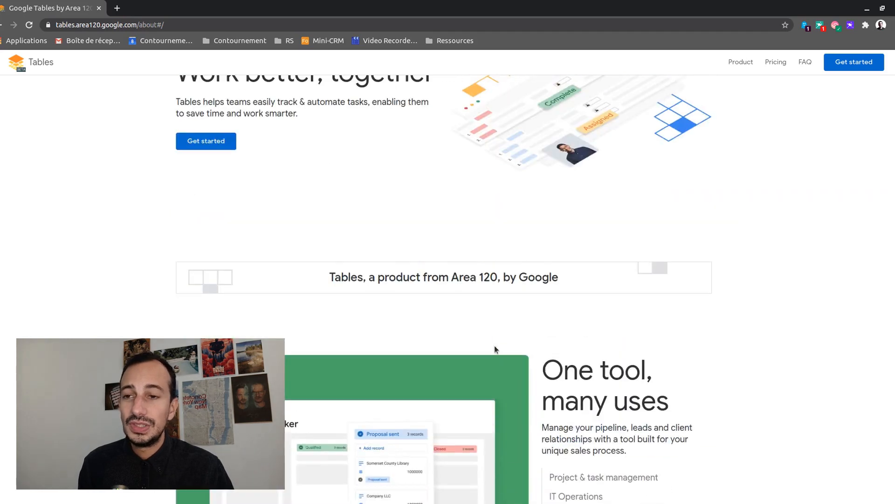
Launch Google Tables from 'Get started' in a new tab, which reports U.S.-only availability
scroll(496, 352, down, 4)
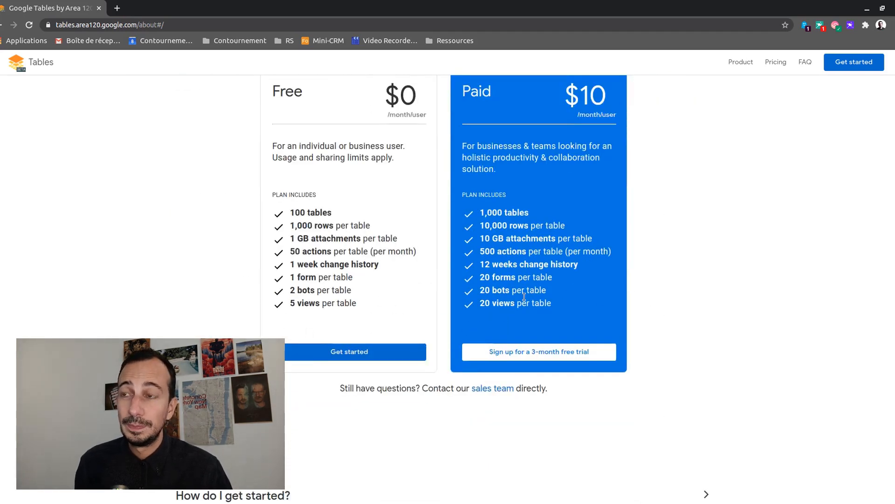
scroll(361, 326, down, 7)
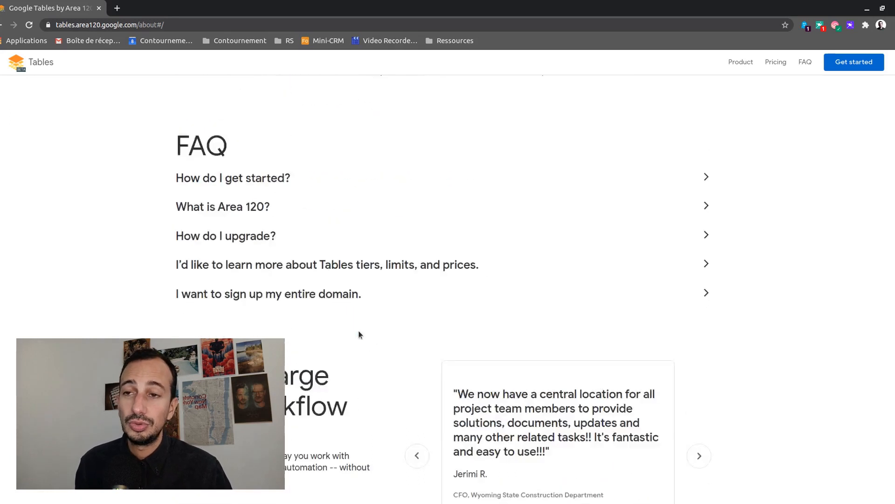
scroll(359, 331, up, 6)
scroll(360, 334, up, 5)
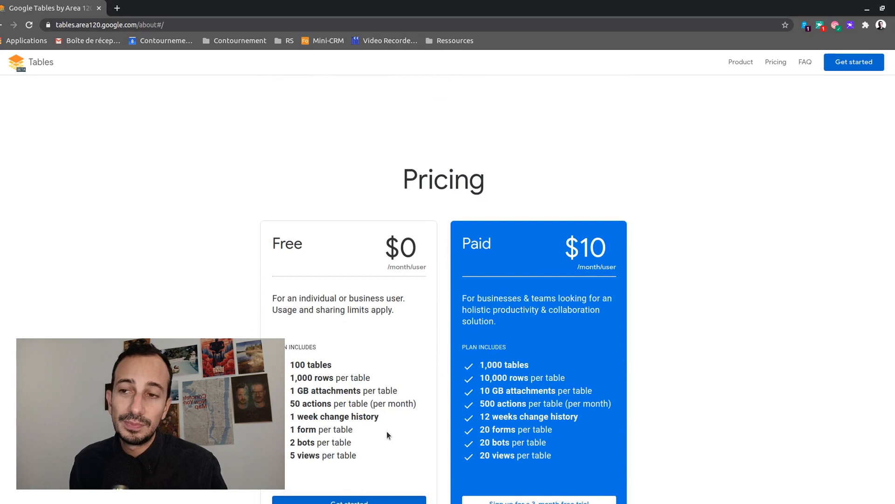
scroll(565, 309, up, 1)
scroll(565, 309, up, 11)
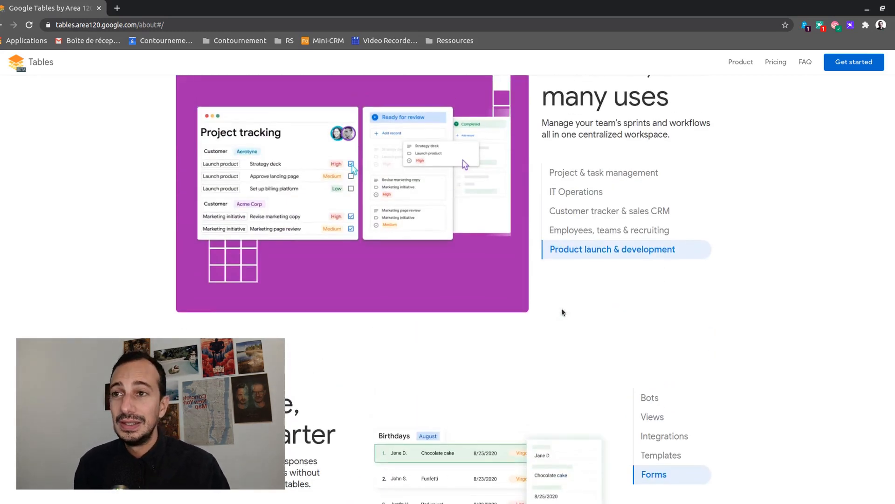
scroll(481, 307, up, 7)
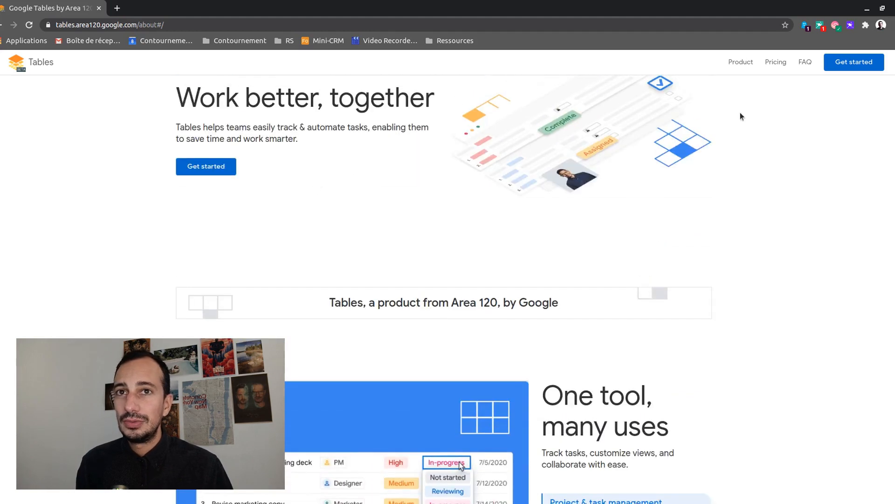
click(858, 62)
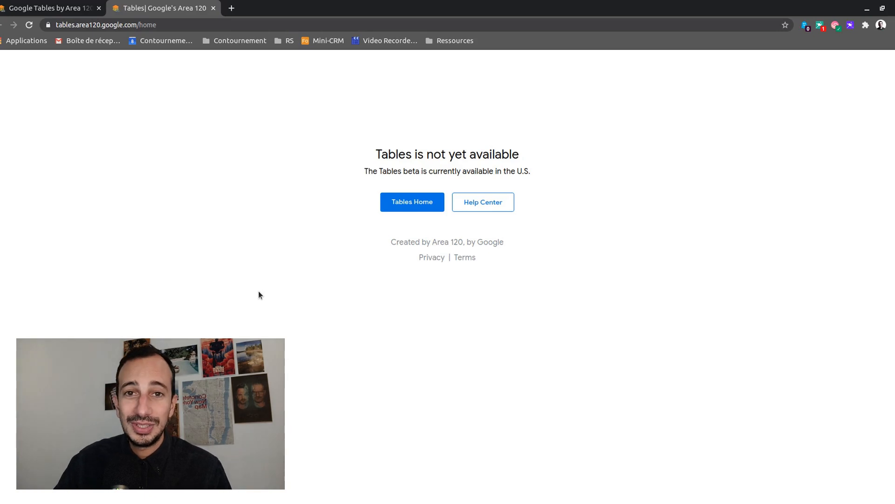
Connect ExpressVPN to USA - New York from the terminal, then return to the browser
key(alt+Tab)
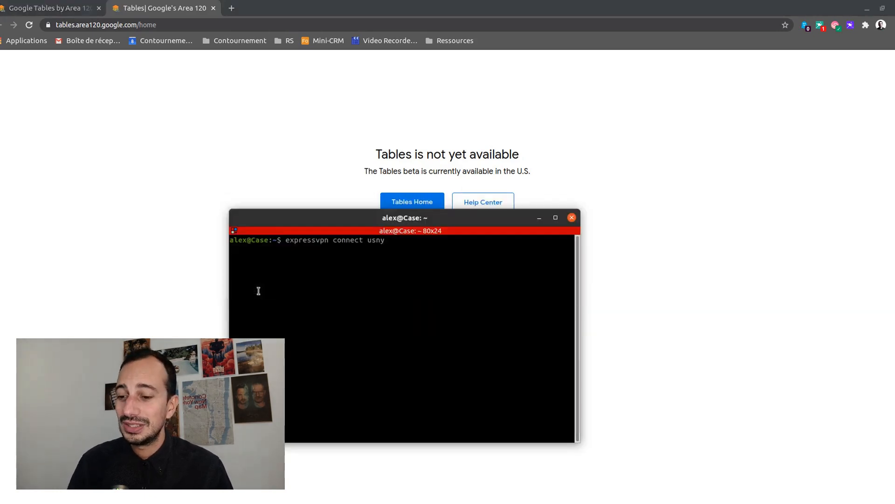
key(Return)
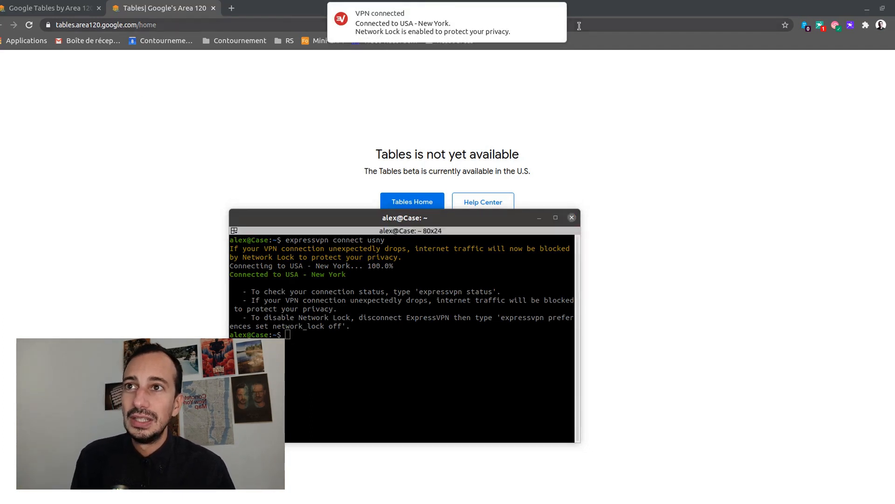
click(557, 17)
click(613, 206)
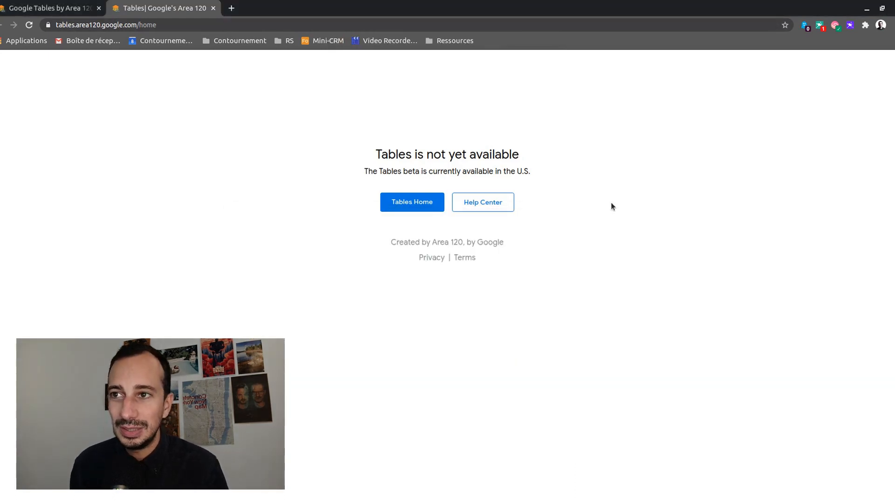
Reload Tables Home to show the Feature Playground workspace with its tables
click(424, 206)
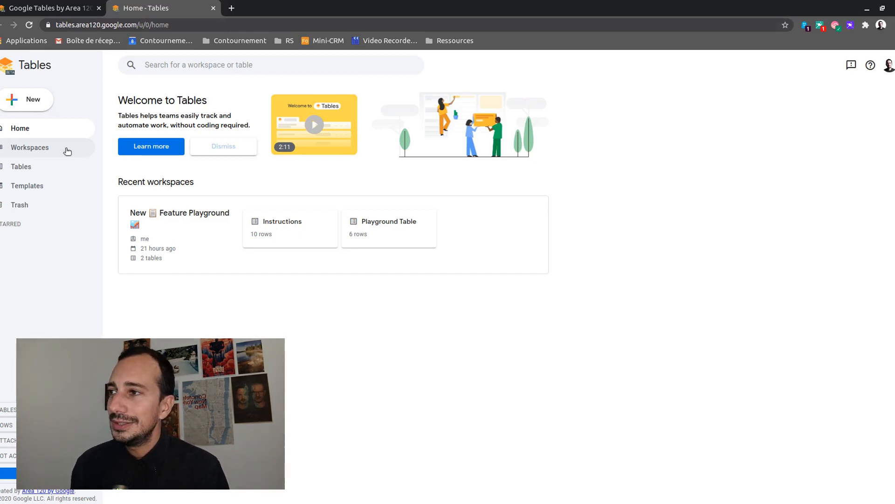
Browse the Workspaces, Tables and Templates pages, then bring up the New menu
click(80, 146)
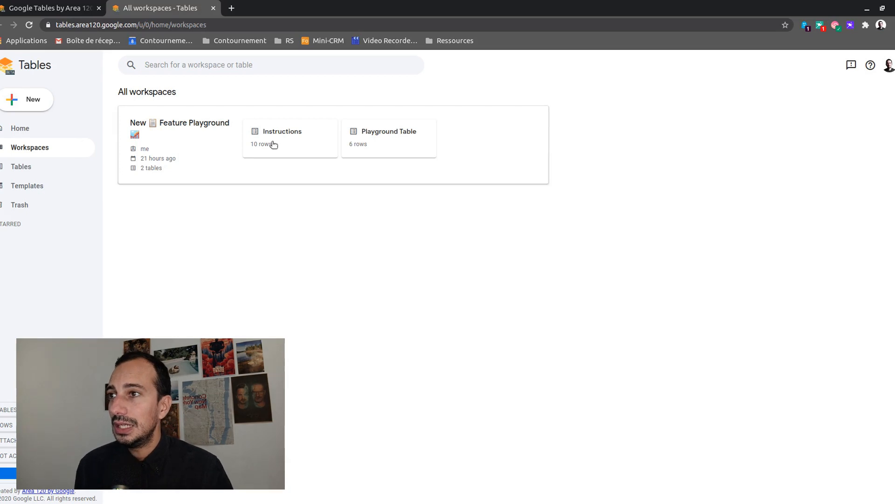
click(30, 173)
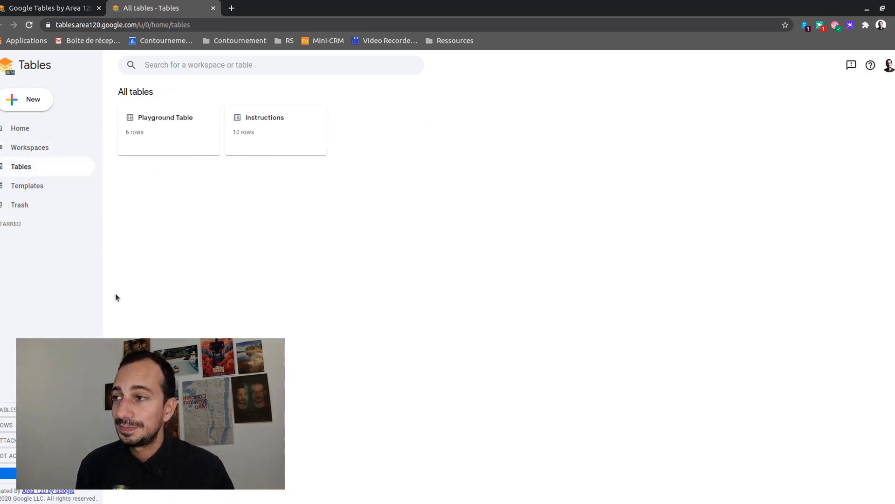
click(34, 185)
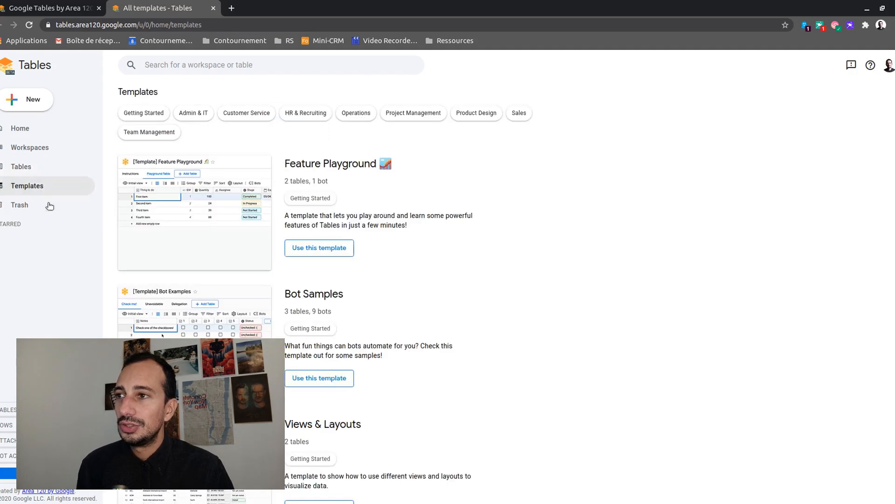
click(27, 98)
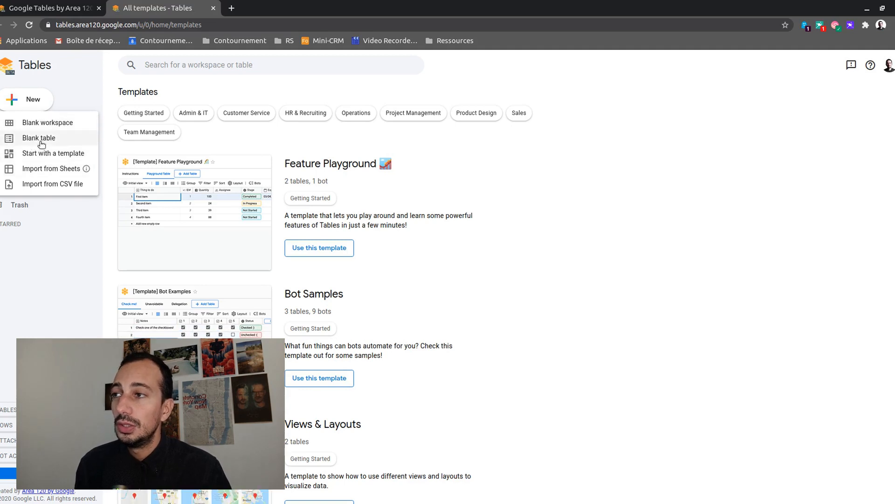
Create a blank Table 1 and dismiss the satisfaction survey
click(35, 141)
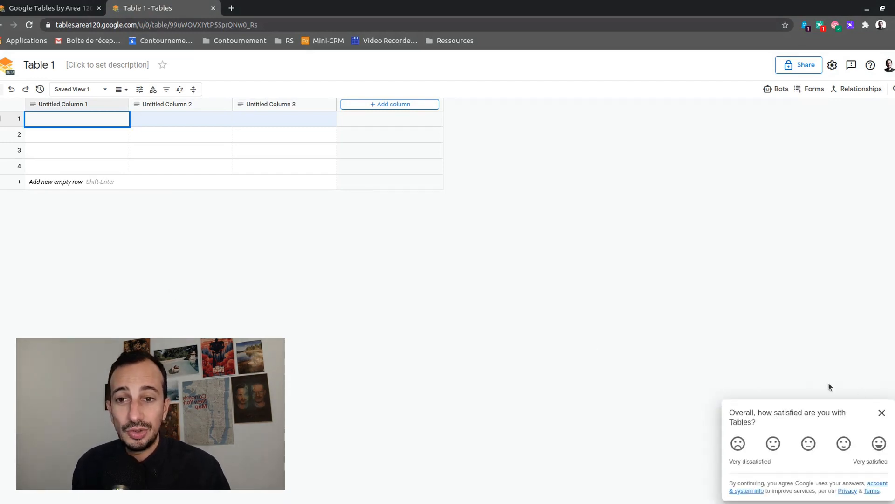
click(882, 413)
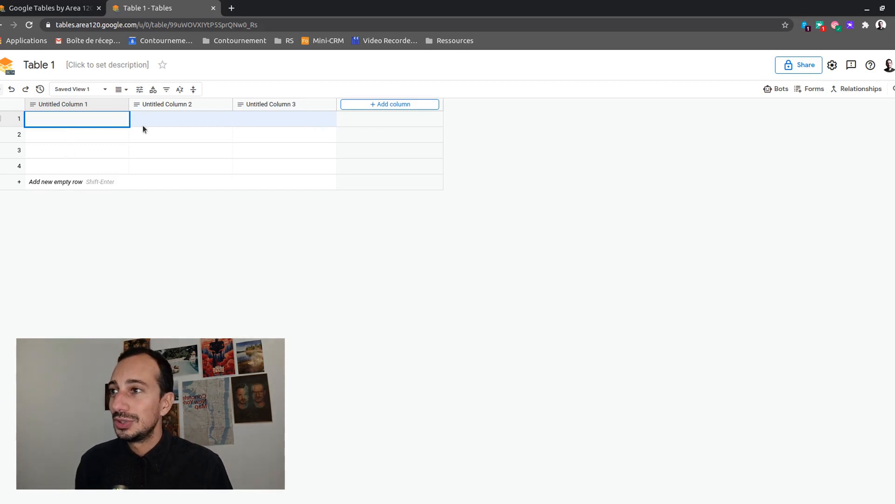
Select all twelve empty cells and delete their four rows, confirming the prompt
drag(83, 117, 396, 170)
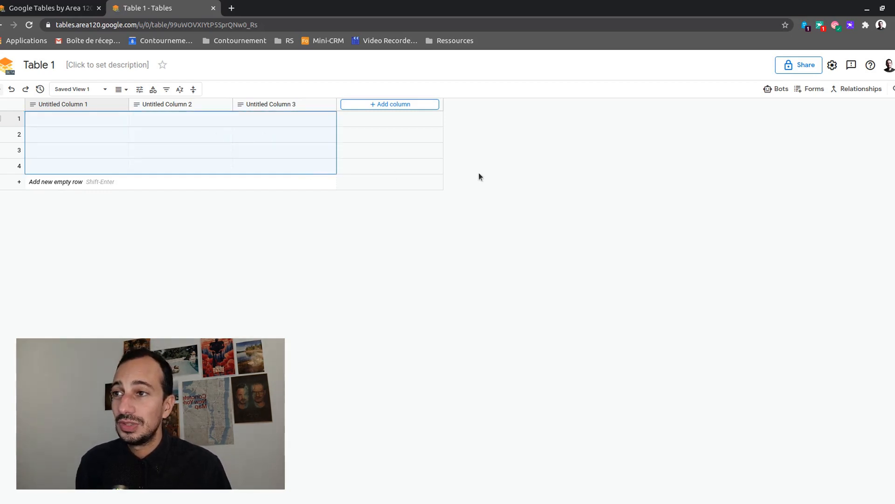
right_click(206, 152)
click(200, 214)
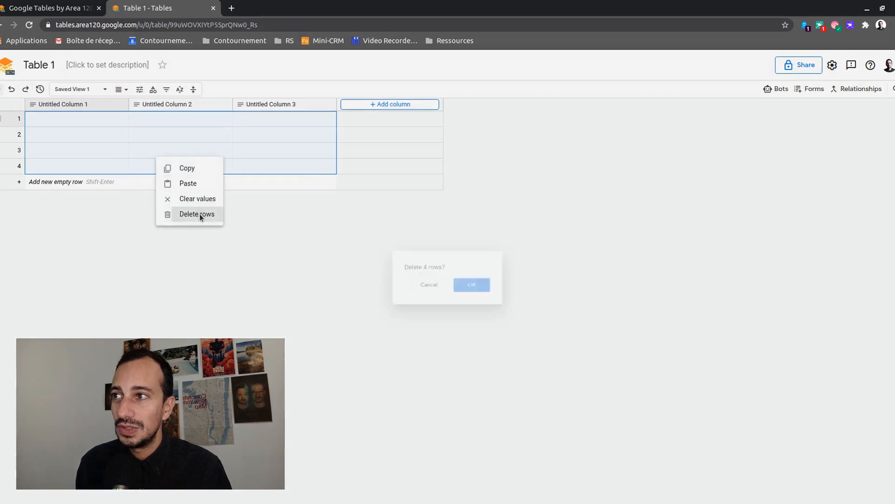
click(494, 294)
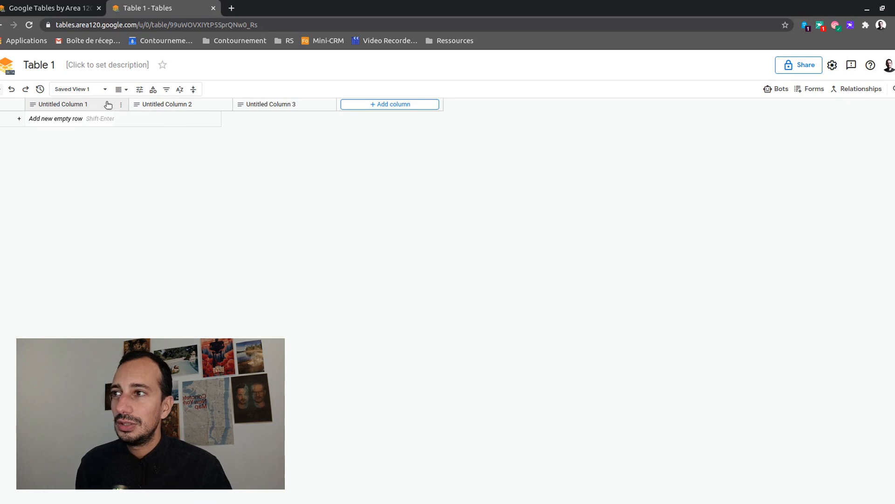
Edit the first column and enter 'Titre' as its name
click(120, 106)
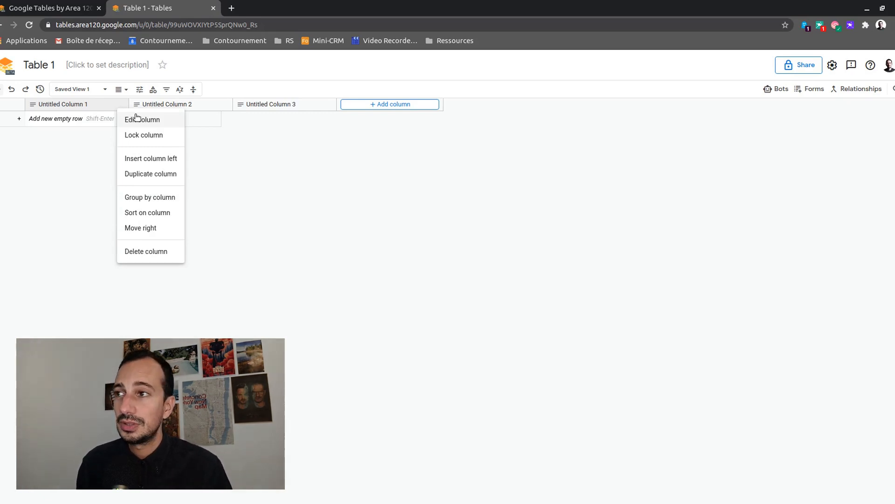
click(136, 118)
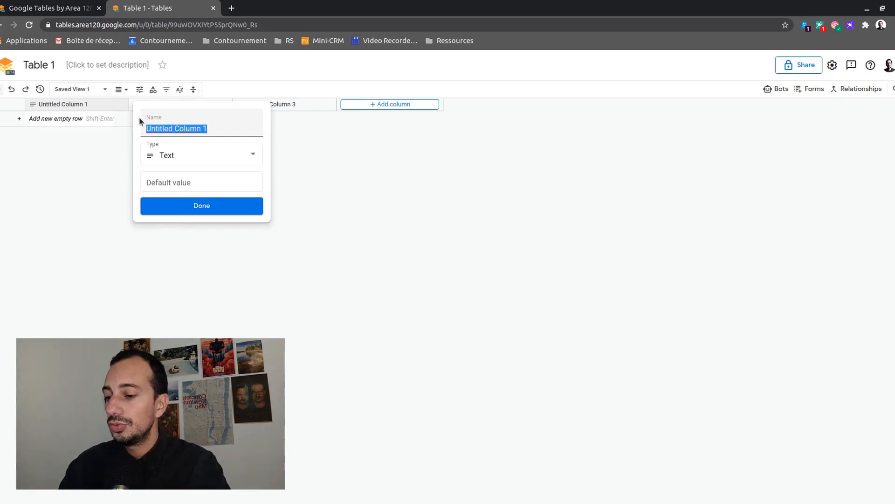
text(No)
key(BackSpace)
key(BackSpace)
text(Titre)
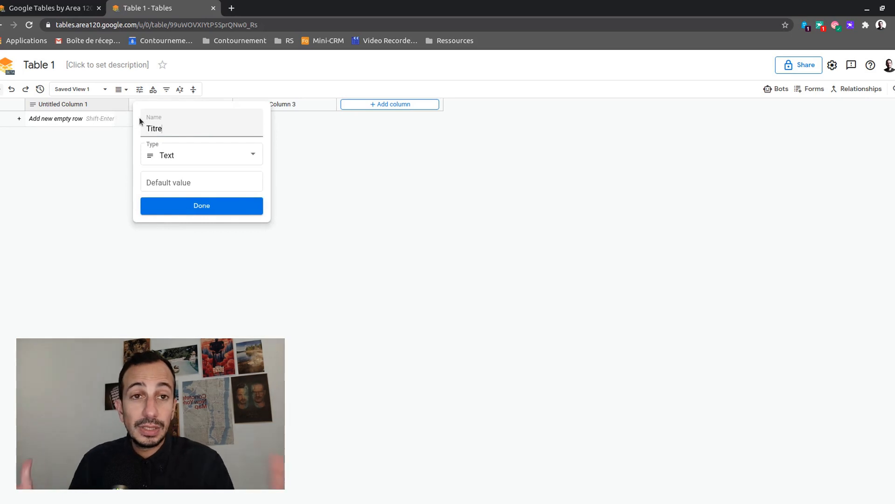
Switch the Titre column's type from Text to Location
click(228, 154)
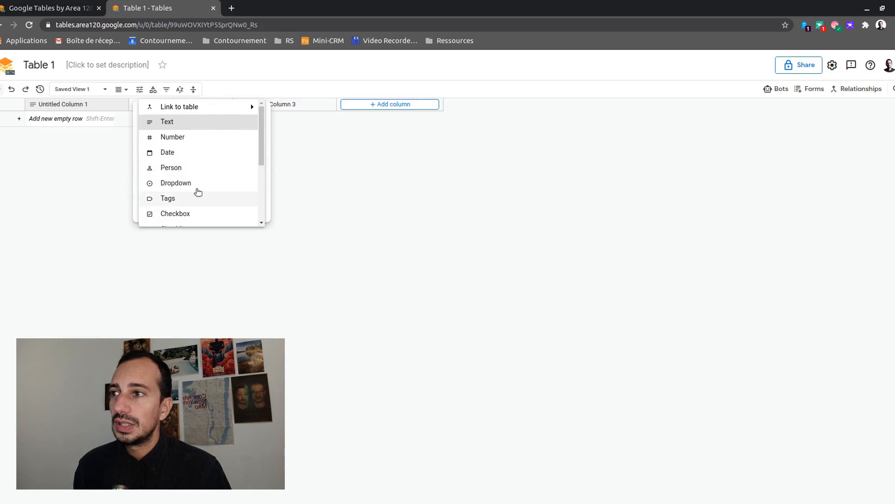
scroll(198, 189, down, 3)
scroll(198, 189, up, 3)
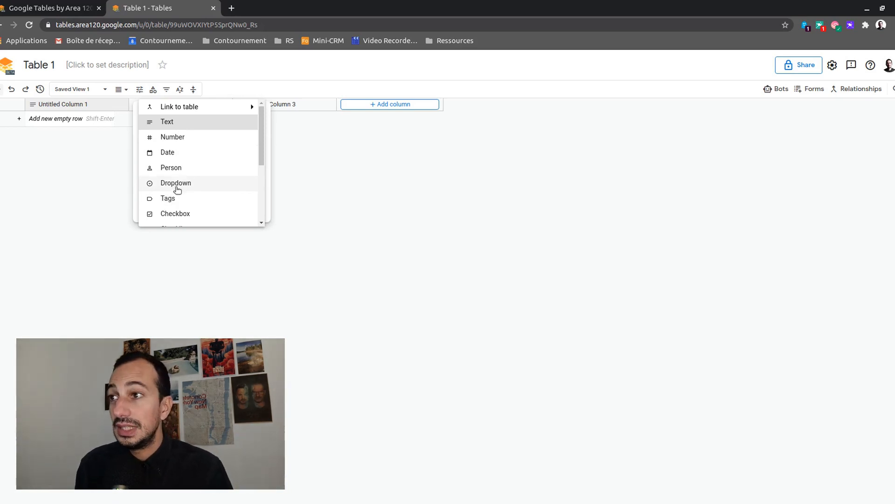
scroll(177, 188, down, 1)
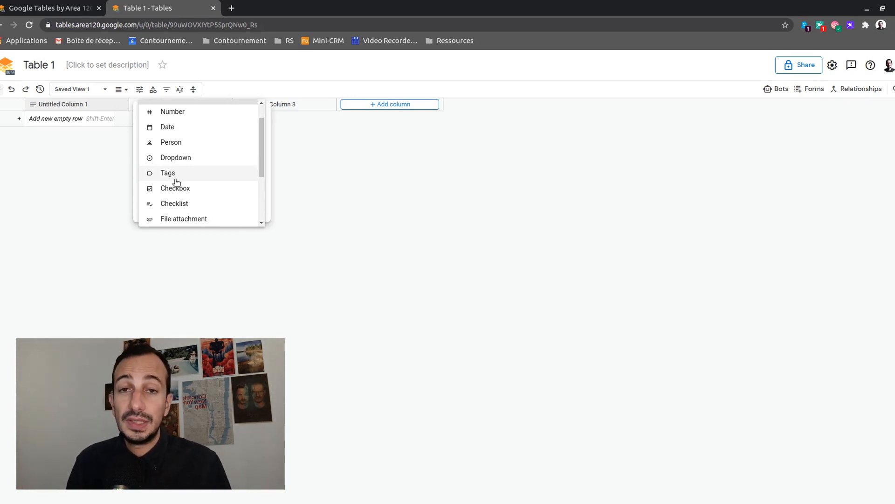
scroll(179, 186, down, 3)
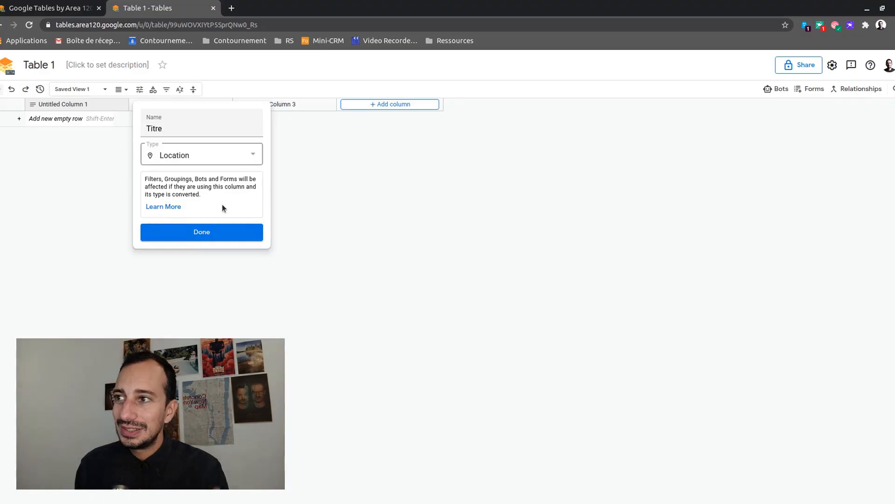
Save the Titre column, then reopen it and rename it 'Lieu'
click(214, 231)
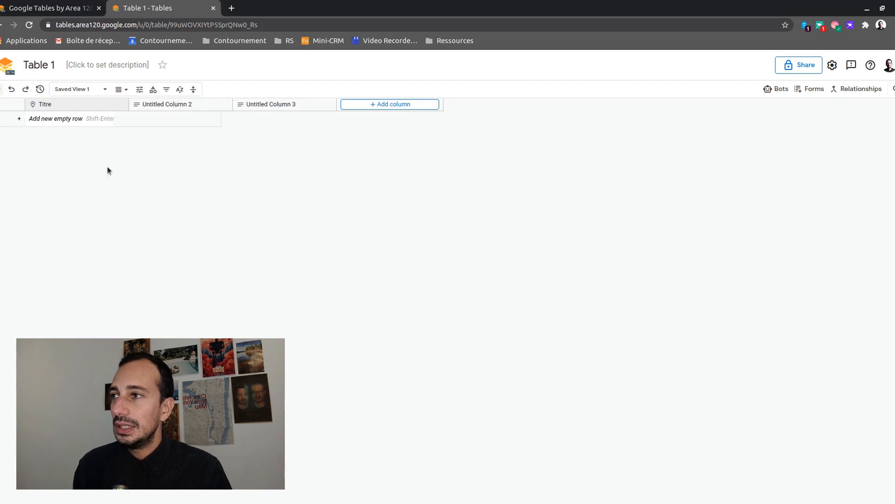
click(121, 106)
click(82, 201)
click(122, 106)
click(133, 119)
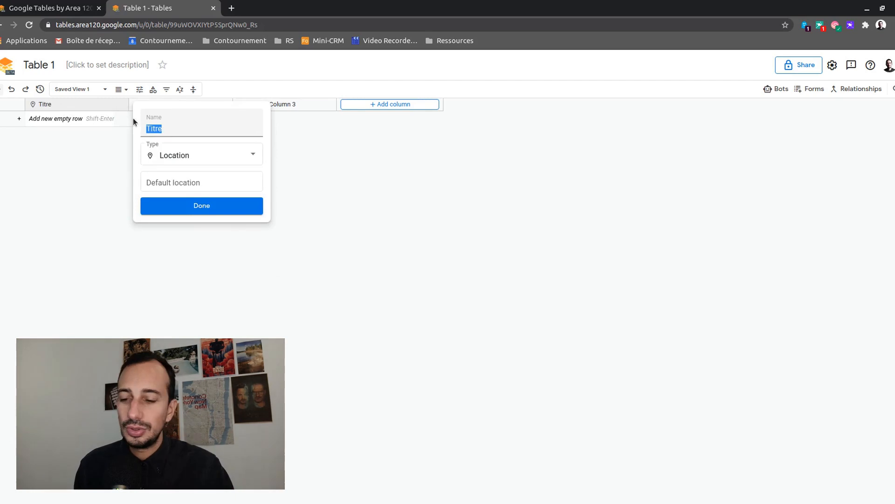
double_click(181, 129)
text(Lieu)
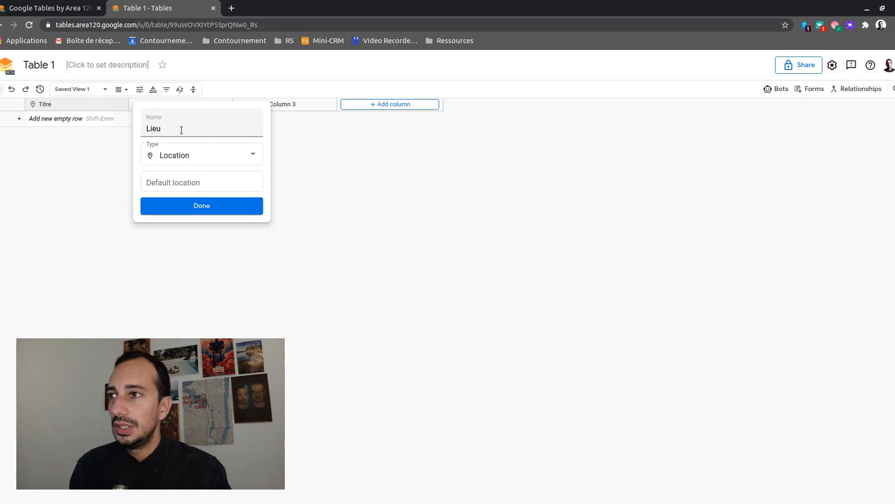
Change the Lieu column's type to Text and confirm the settings
click(198, 152)
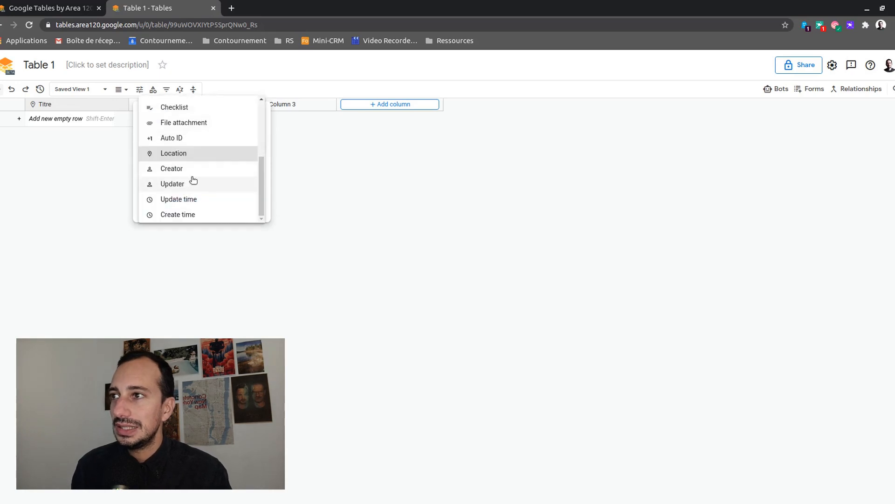
scroll(186, 134, up, 3)
scroll(186, 133, up, 2)
click(186, 122)
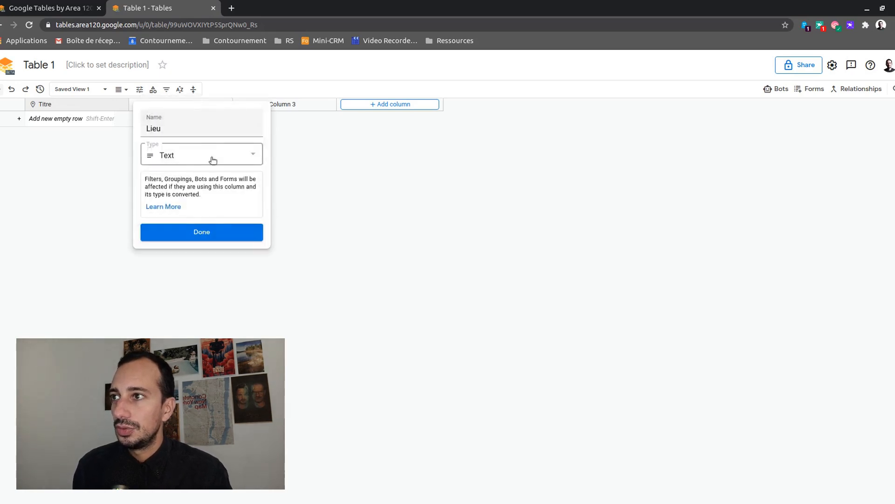
click(214, 235)
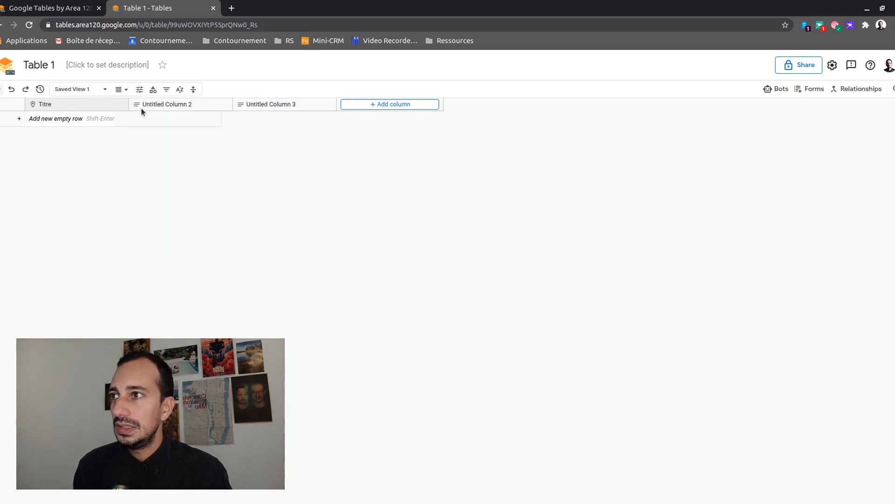
click(226, 105)
Rename the second column 'Adresse' and set its type to Location
click(233, 119)
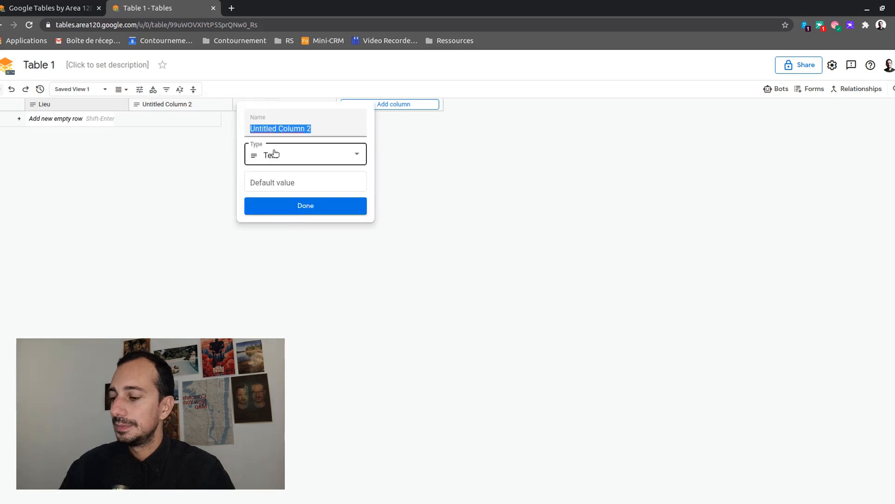
text(Adresse)
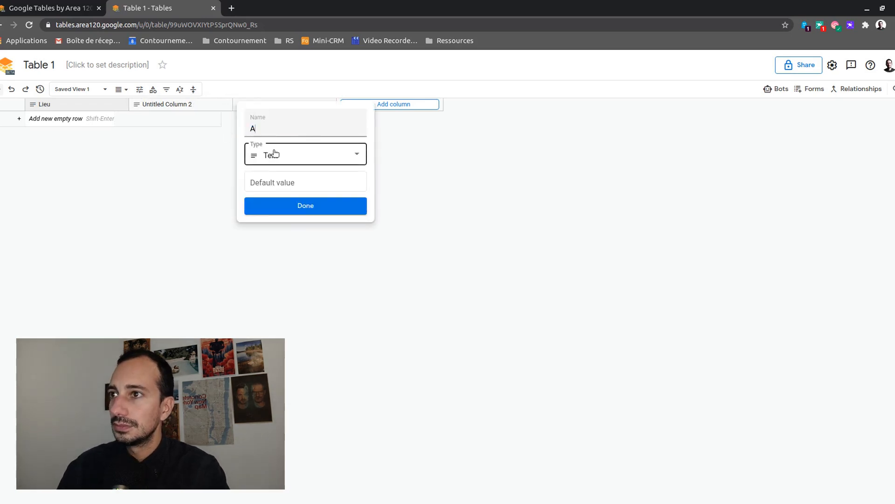
click(275, 154)
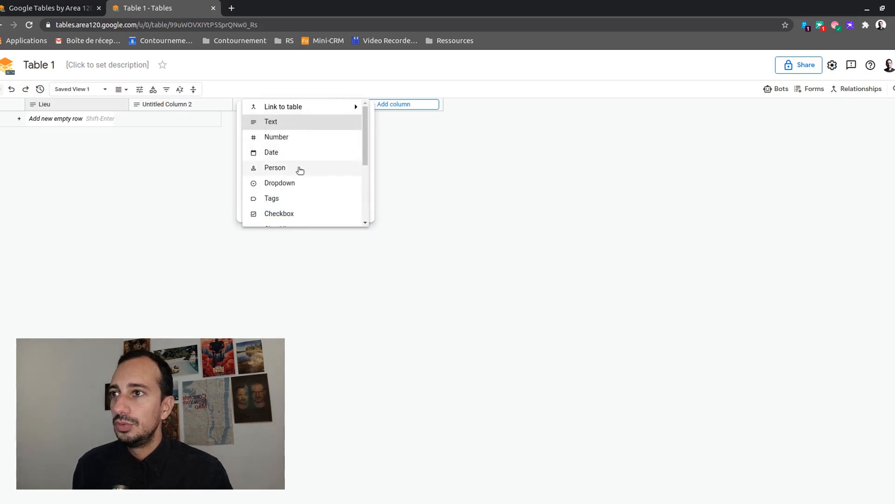
scroll(301, 173, down, 3)
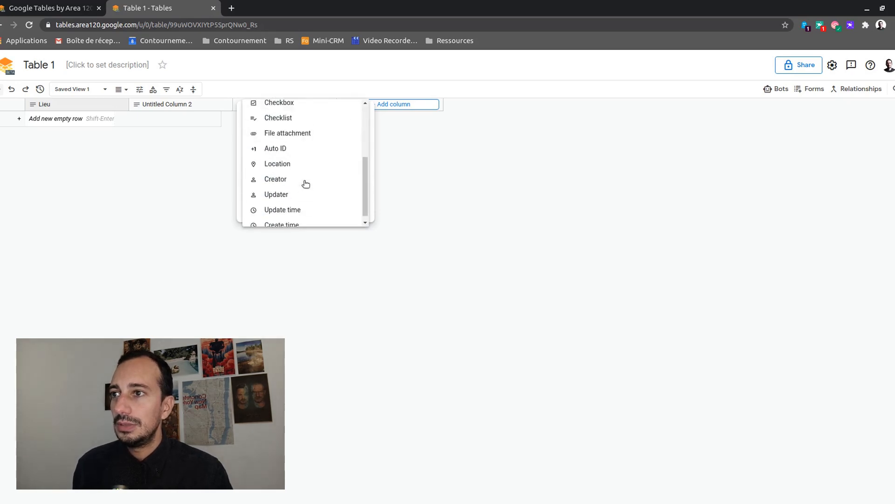
click(292, 157)
click(311, 233)
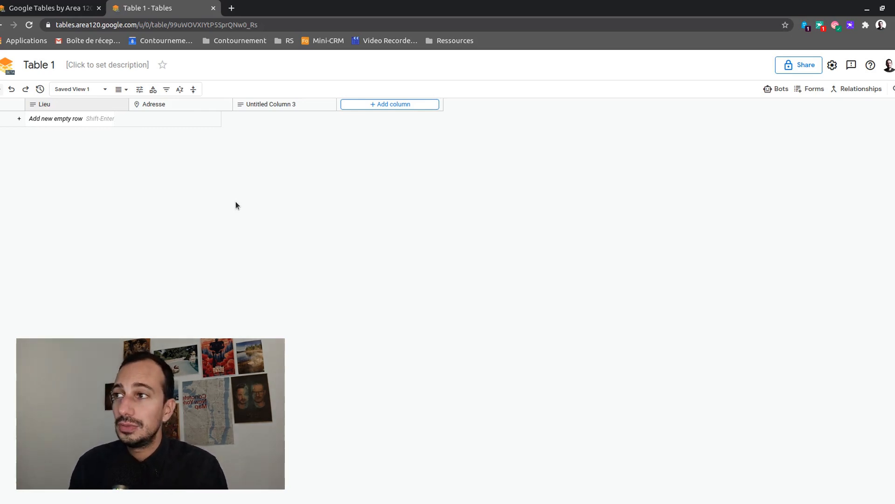
Add a row and enter 'Bureau contournement' as its Lieu
click(60, 122)
click(68, 122)
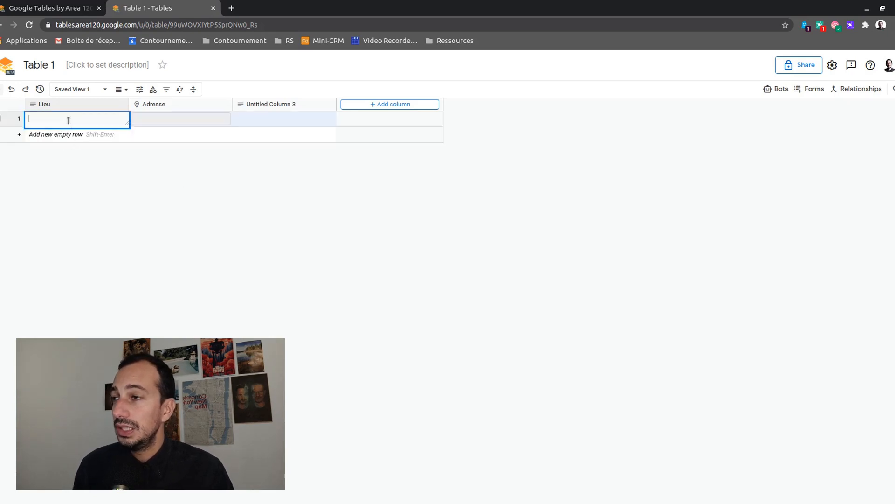
text(Bur)
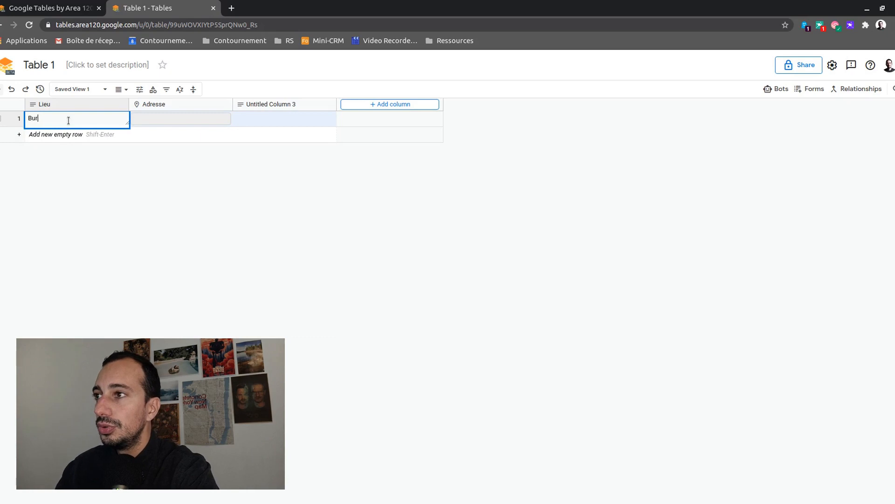
text(eau contournement)
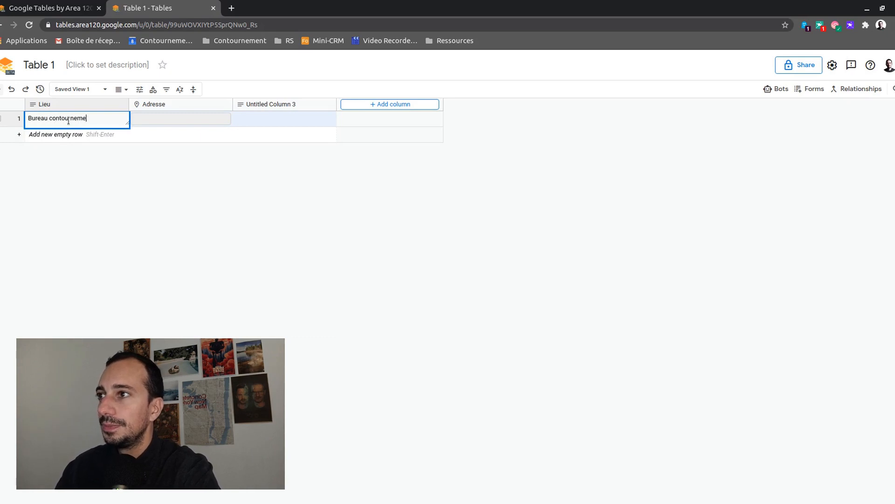
click(160, 121)
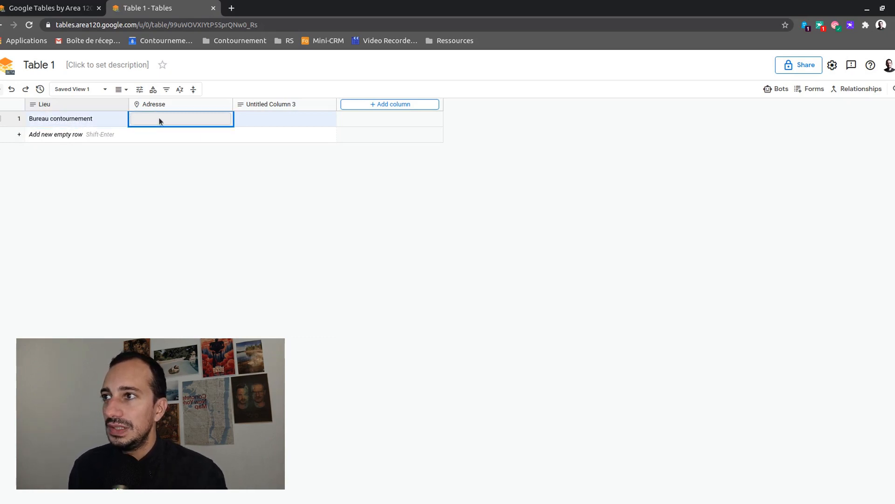
click(158, 119)
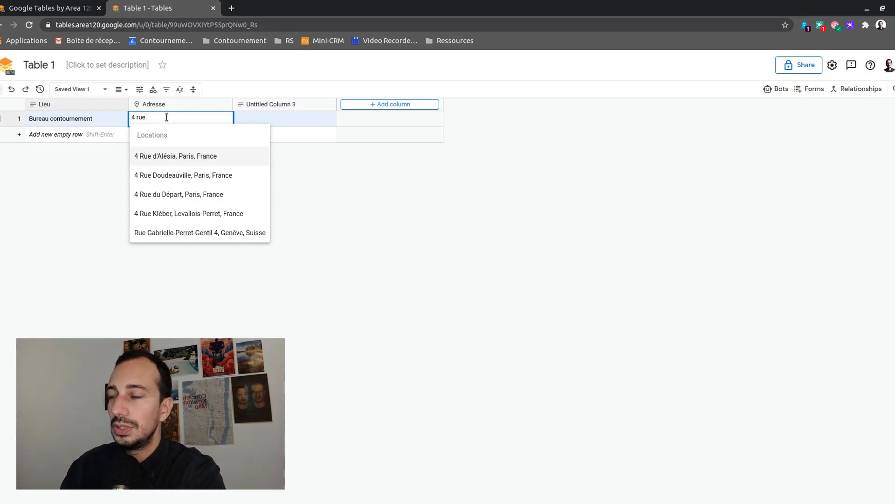
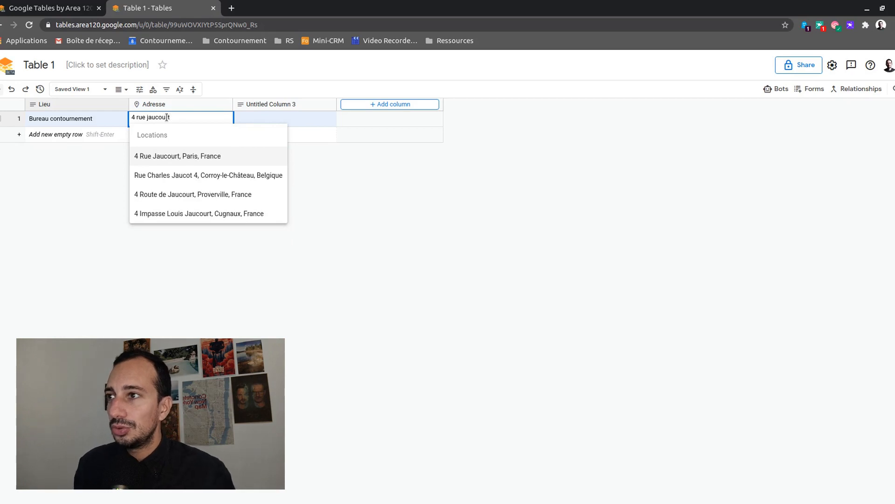
click(175, 156)
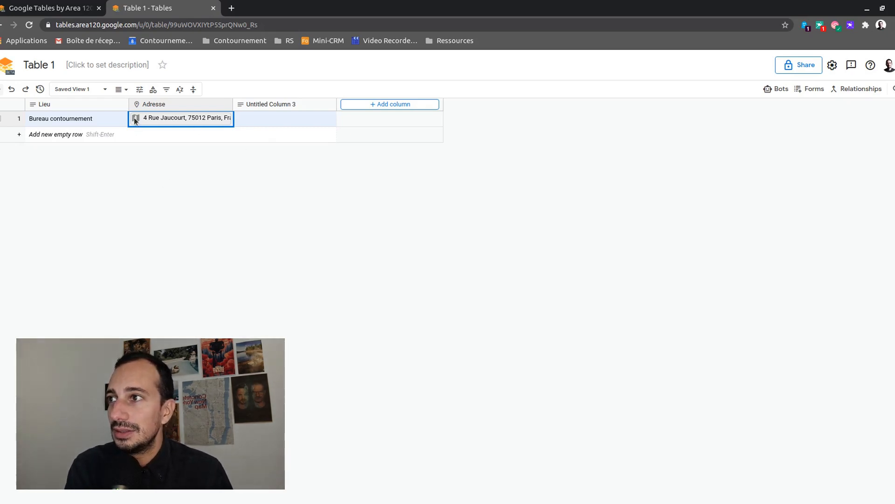
Reselect and open row 1's Adresse cell to check the full resolved address
click(88, 120)
click(146, 119)
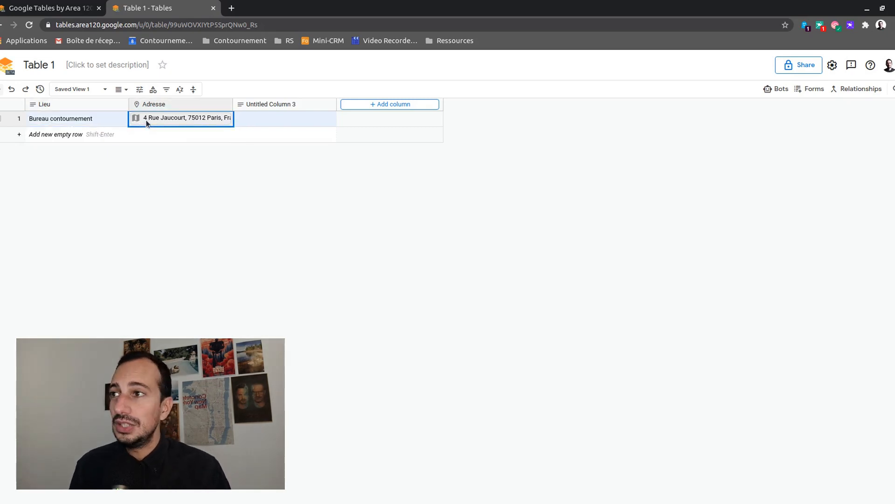
double_click(134, 119)
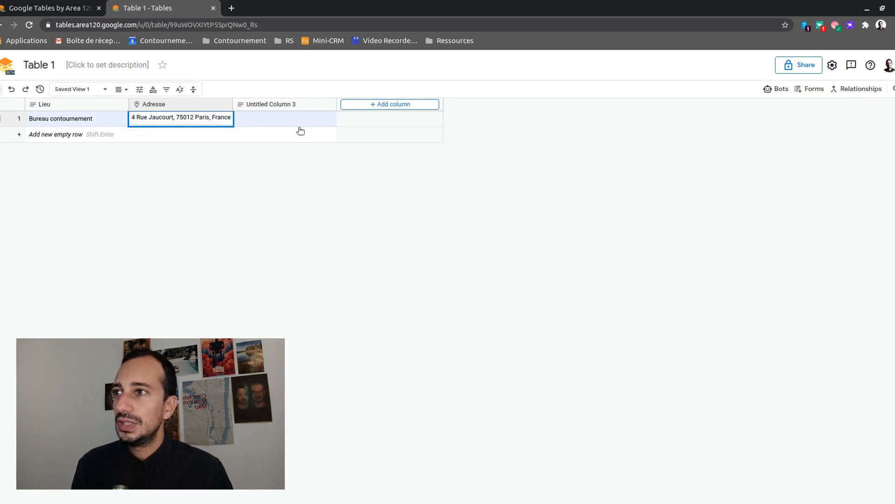
click(241, 120)
click(170, 119)
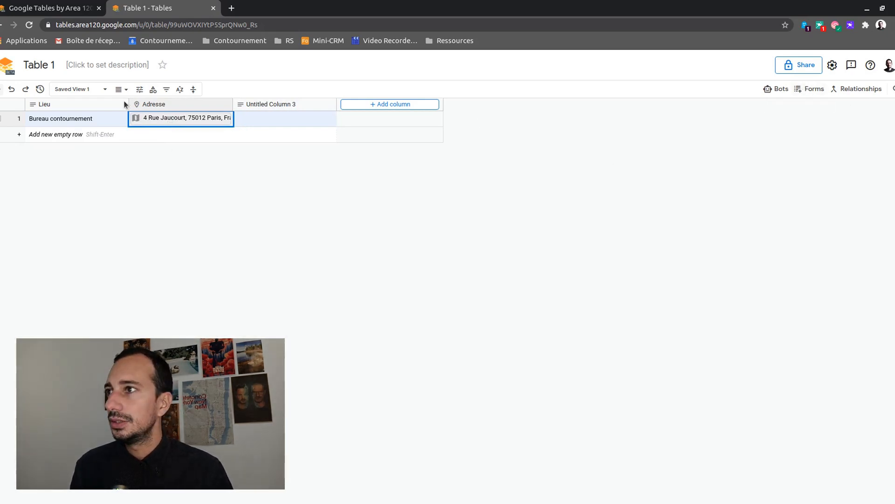
Add a new saved view named 'carte' from the saved views list
click(95, 89)
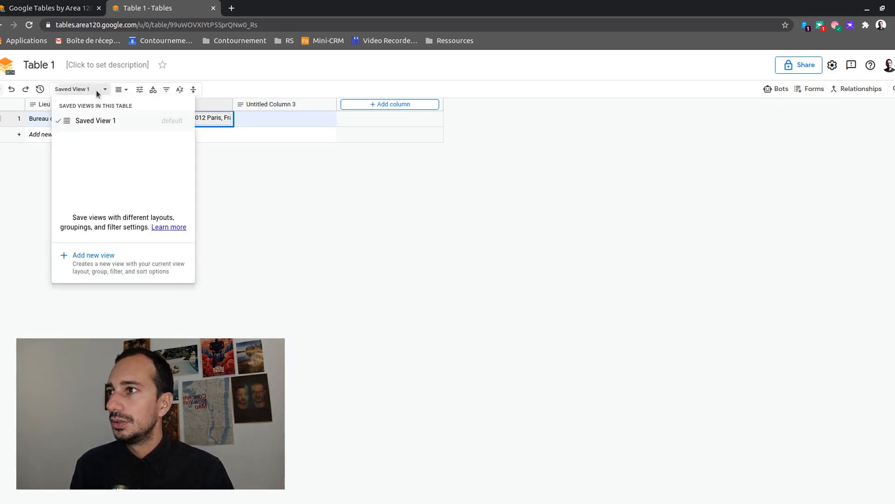
click(89, 255)
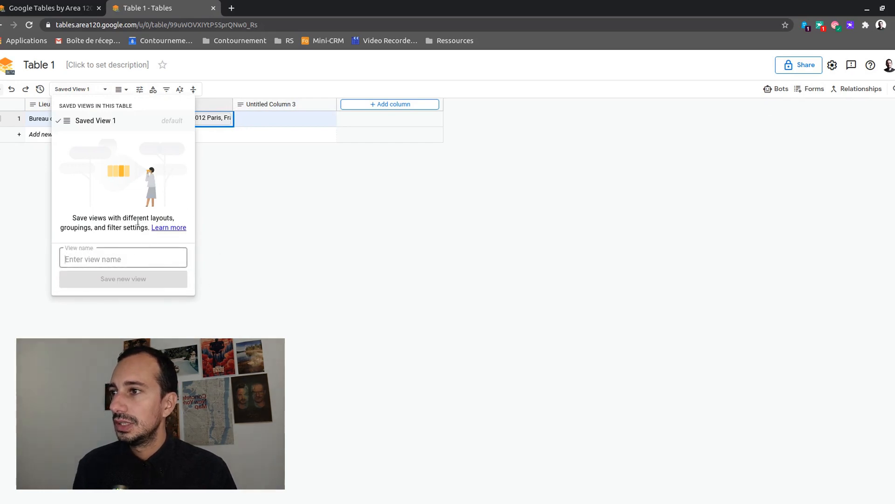
text(carte)
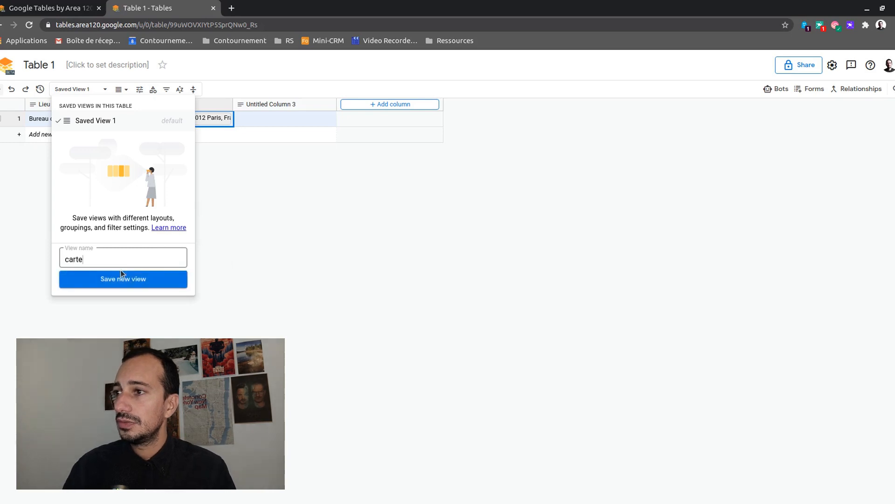
click(121, 270)
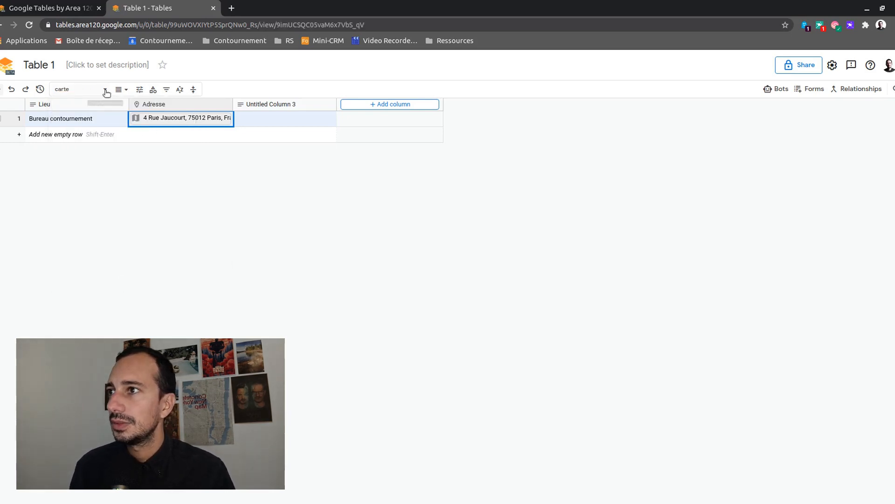
click(140, 90)
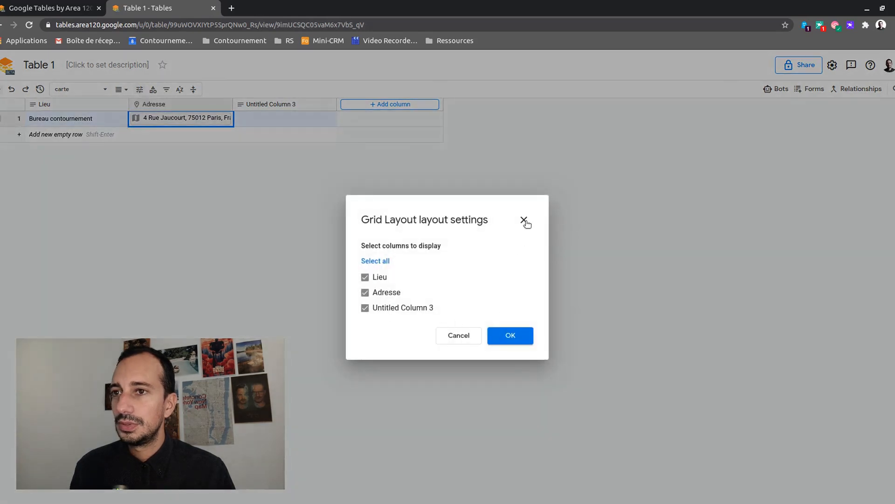
click(524, 220)
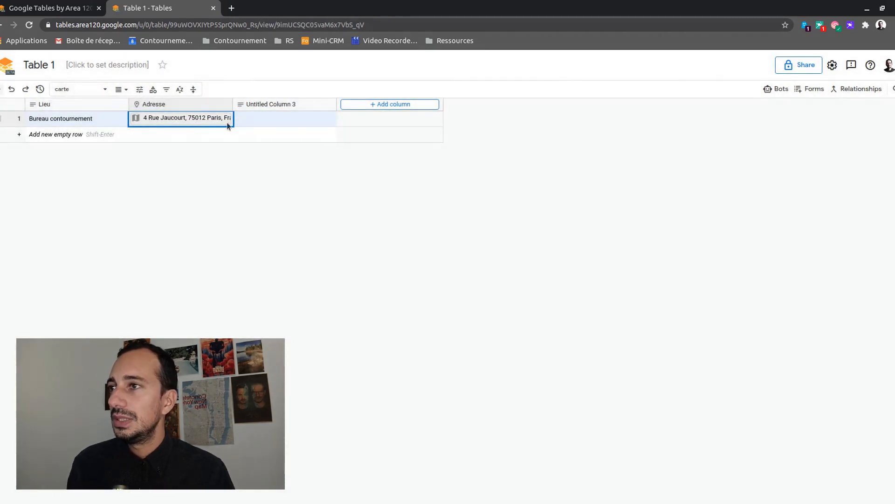
key(Return)
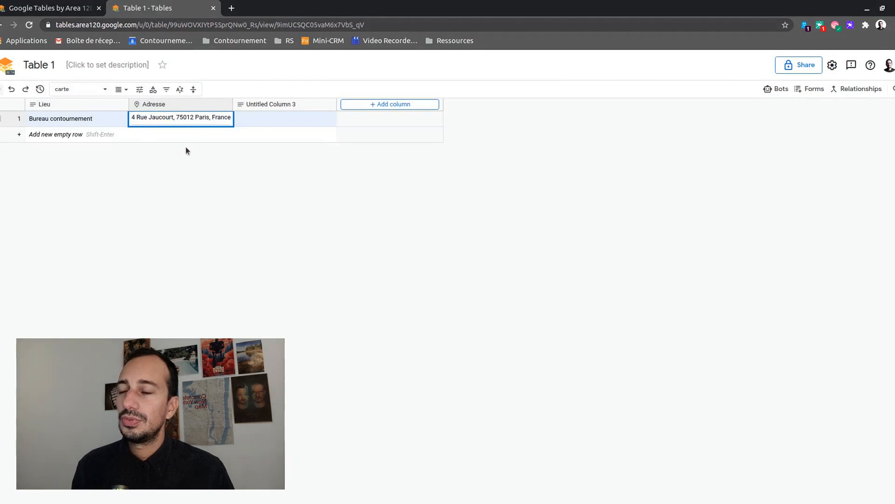
click(291, 121)
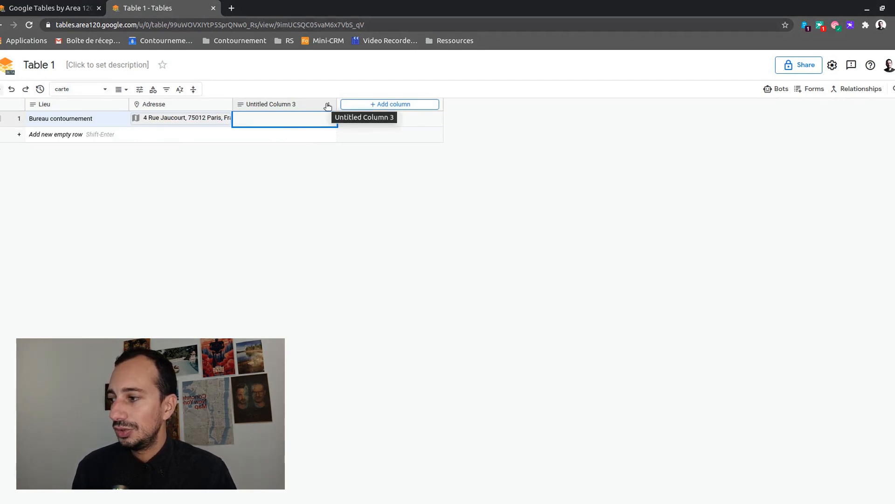
Change the third column's type to Dropdown
click(328, 107)
click(355, 119)
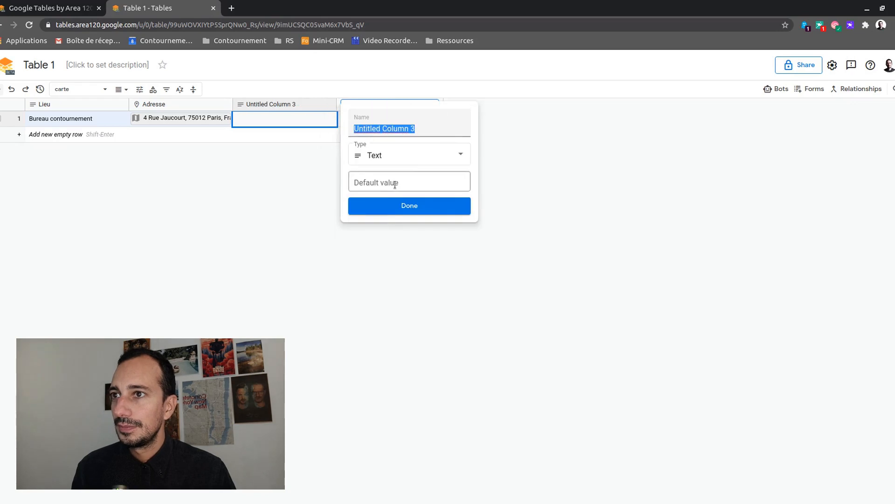
click(410, 156)
scroll(434, 179, down, 3)
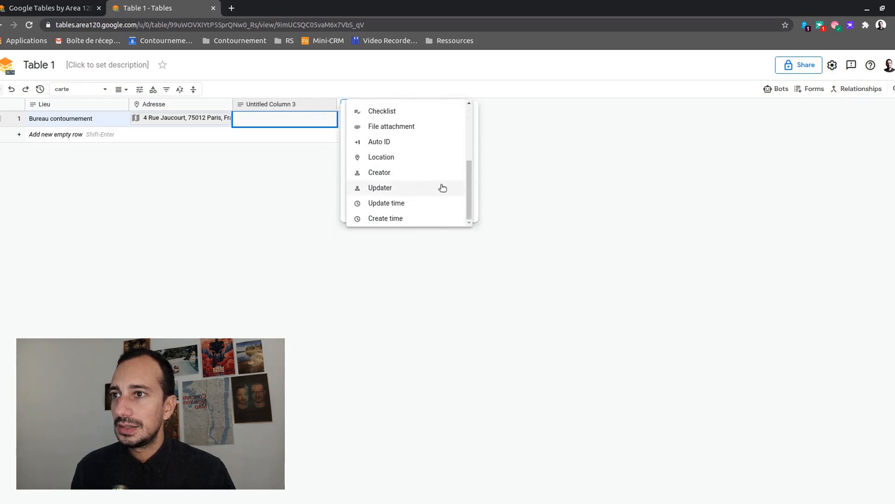
scroll(442, 189, up, 4)
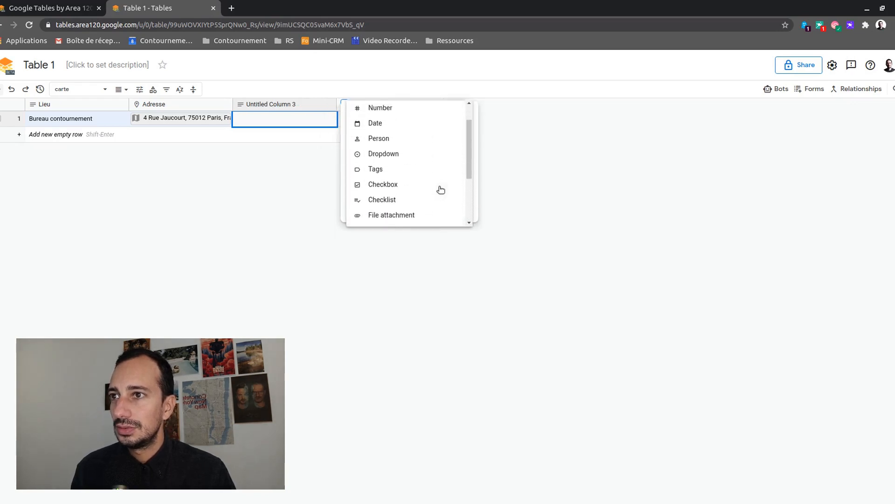
scroll(441, 189, up, 2)
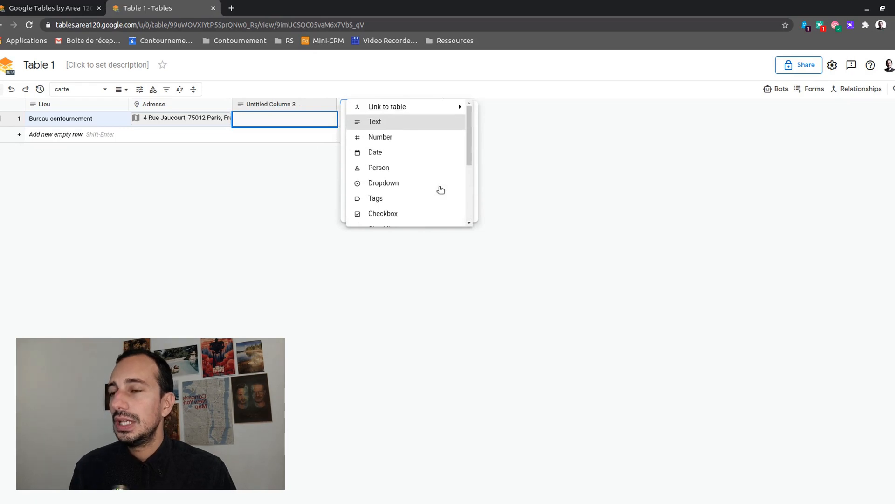
click(386, 183)
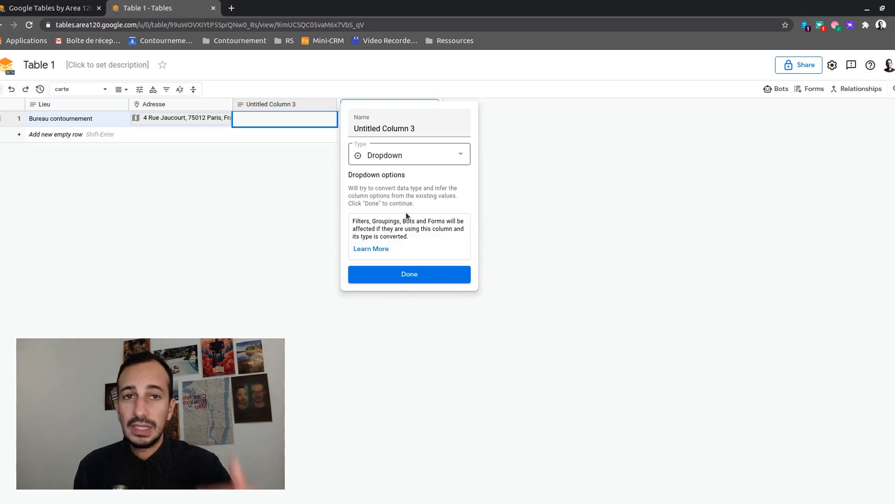
click(408, 275)
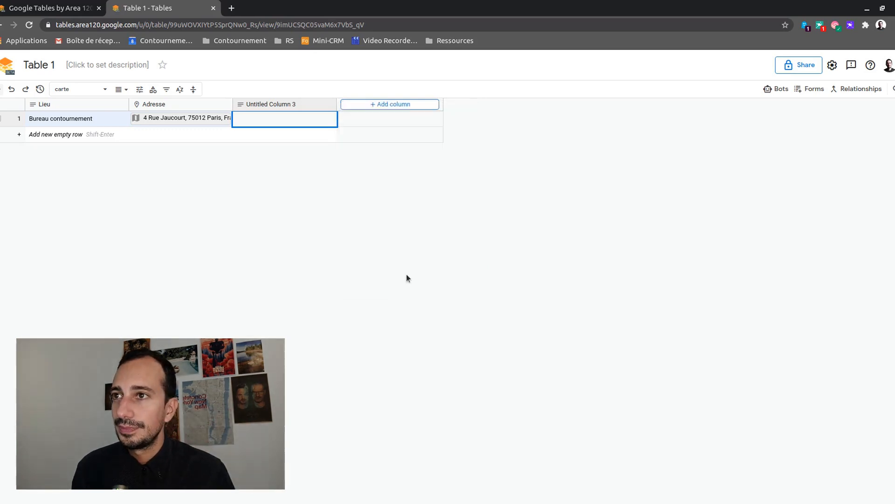
Add a new dropdown option 'bureau' and set it as row 1's value
click(276, 121)
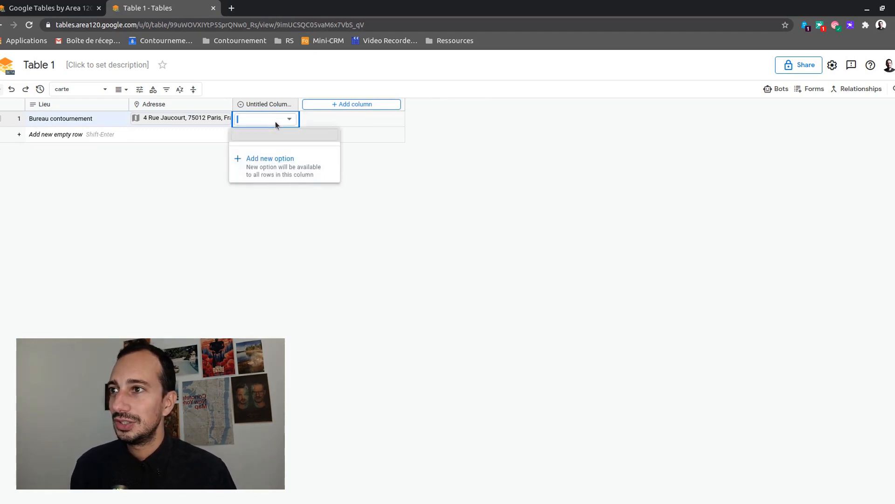
click(272, 164)
triple_click(412, 262)
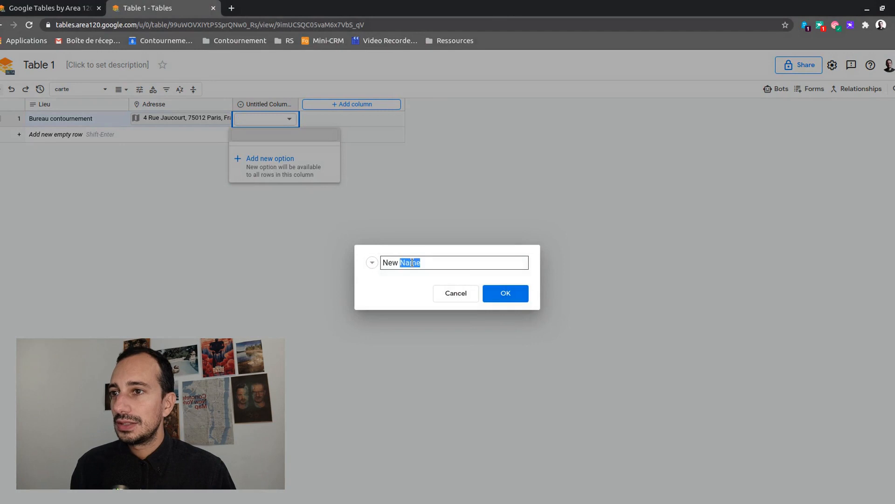
text(bureau)
key(Return)
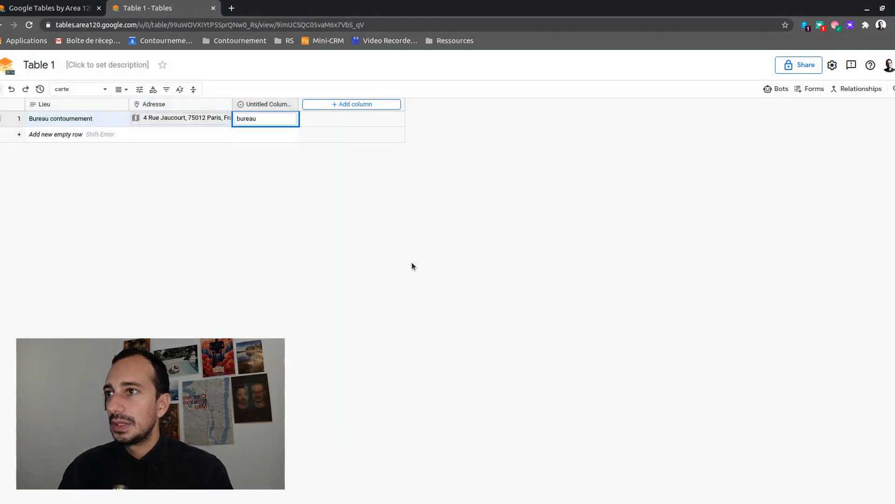
Rename the column 'Type de lieu', add options stade, bar and restaurant, and save
click(289, 104)
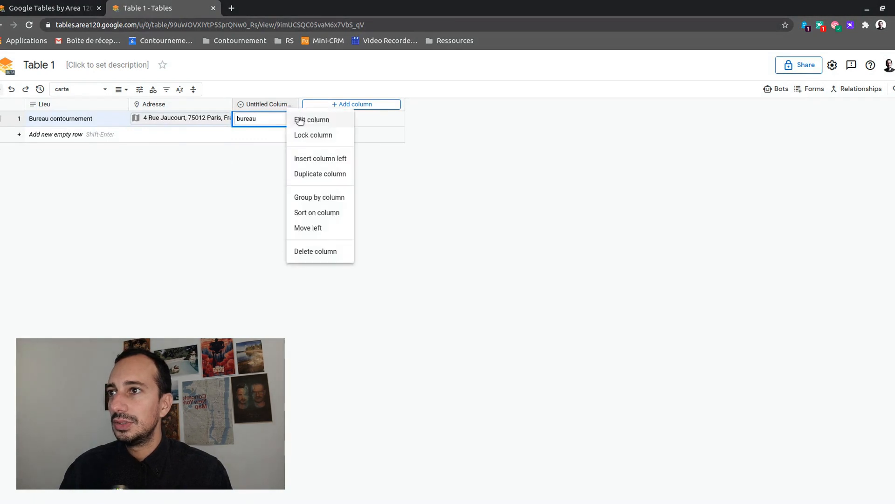
click(299, 120)
text(Type de lieu)
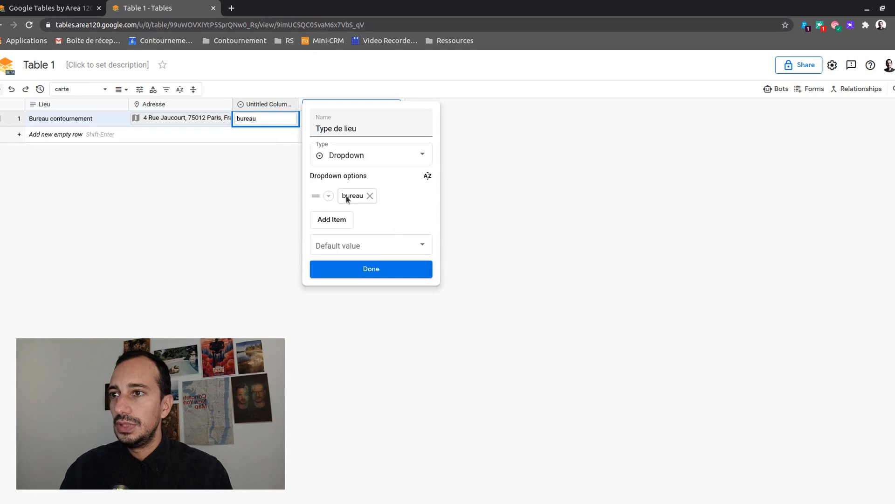
click(332, 219)
text(stade)
key(Return)
text(bar)
key(Return)
text(restaurantr)
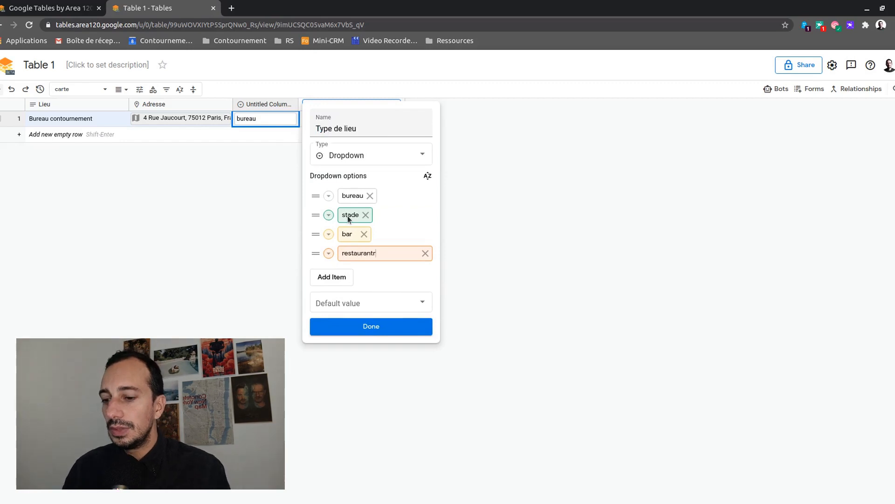
key(BackSpace)
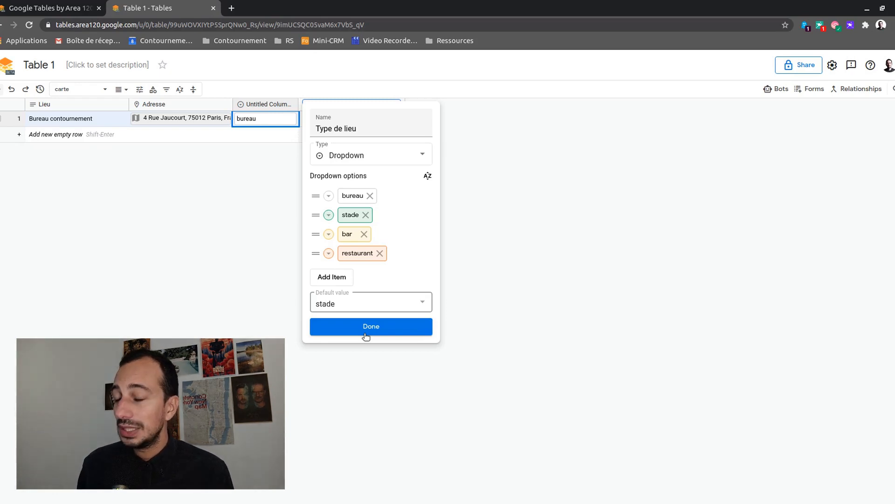
click(366, 335)
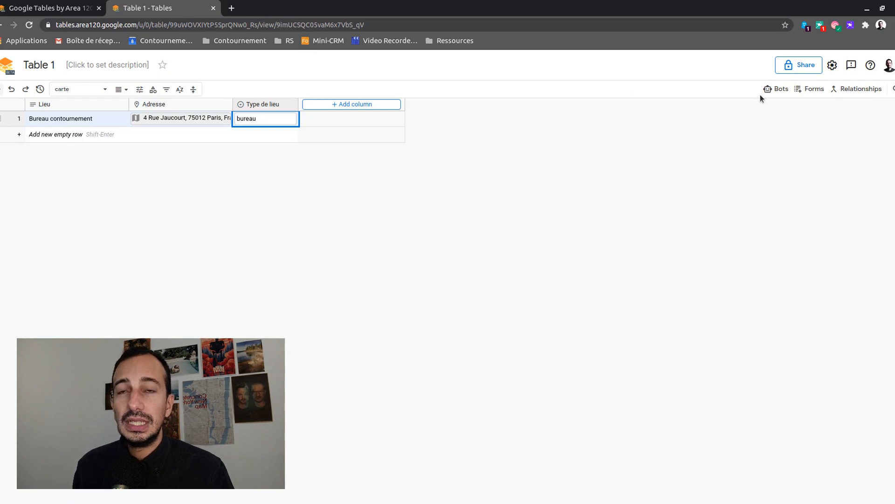
Create a new bot in the Bots panel and name it 'Test'
click(774, 89)
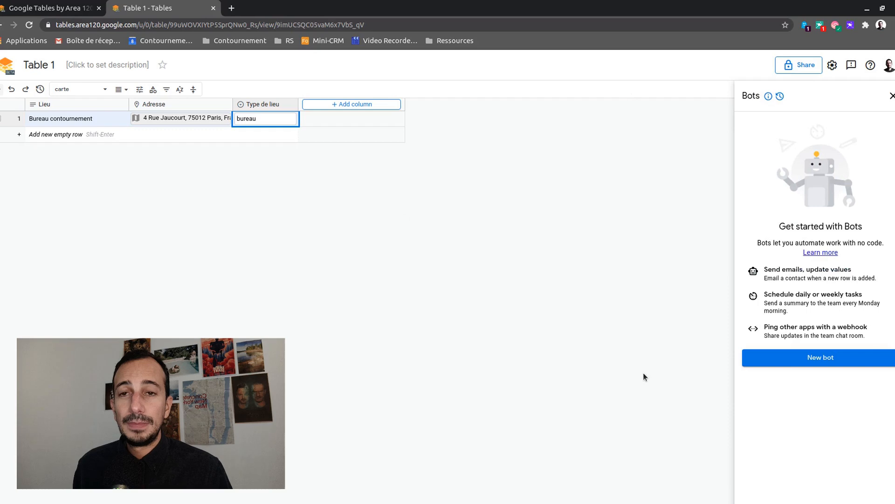
click(778, 363)
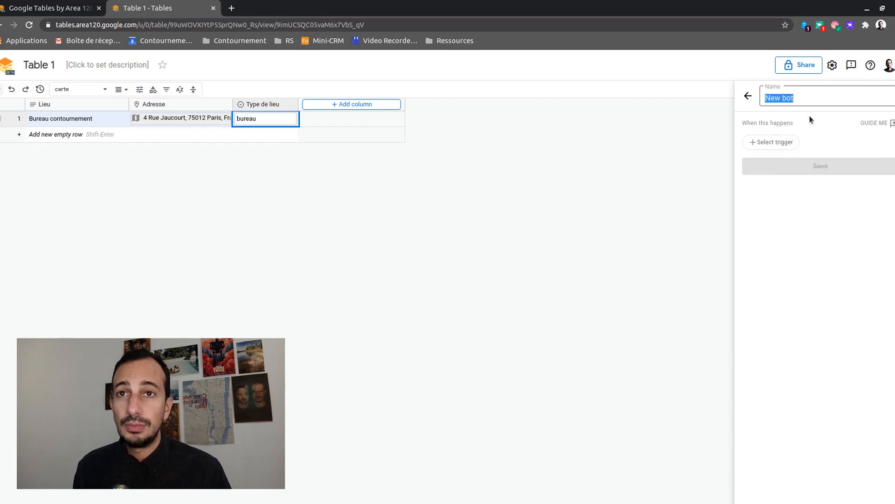
click(778, 98)
triple_click(778, 98)
click(779, 98)
triple_click(779, 98)
text(Teest)
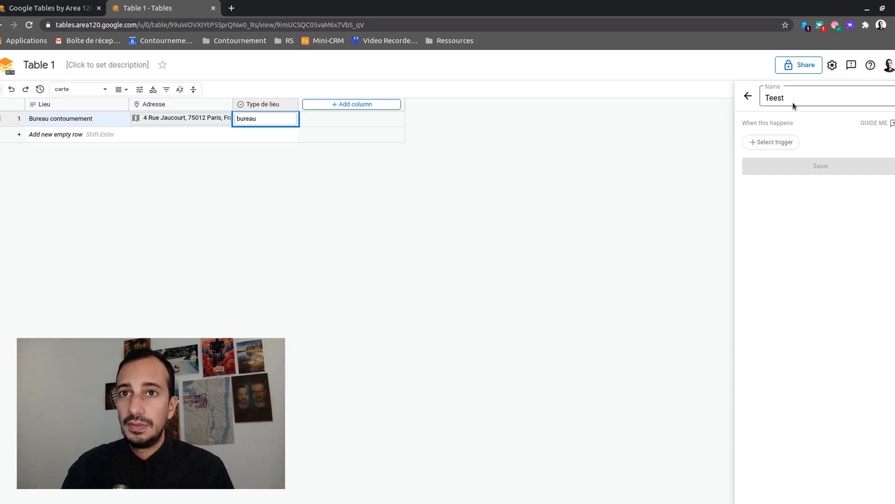
key(BackSpace)
click(782, 180)
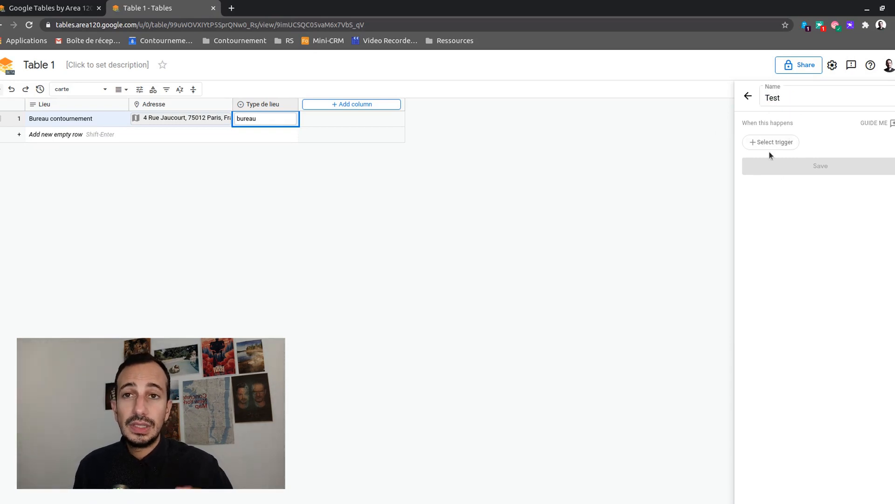
Bring up the Test bot's list of available trigger types
click(771, 145)
mouse_move(837, 181)
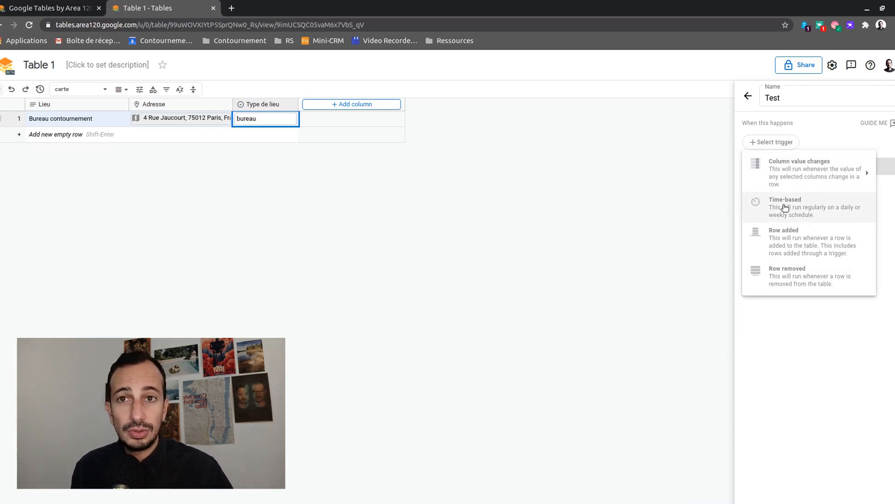
mouse_move(778, 176)
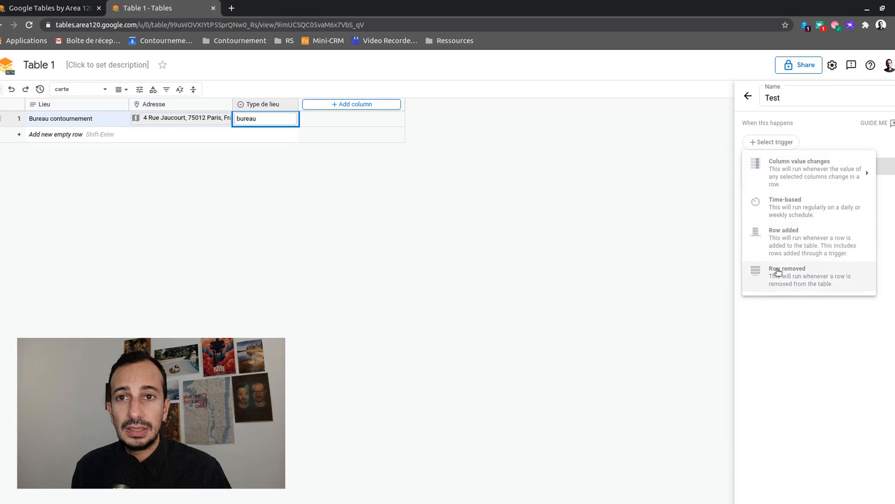
mouse_move(797, 187)
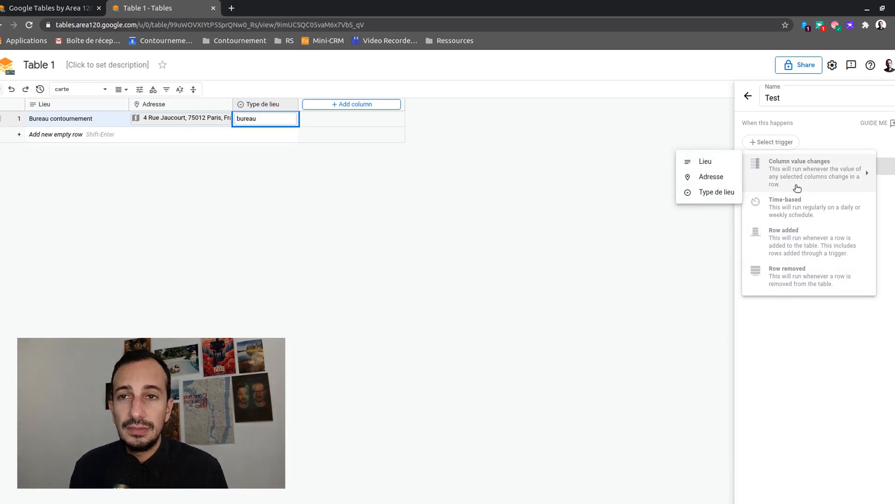
Give the bot a daily time-based trigger and Send to webhook action, then discard the draft
click(765, 210)
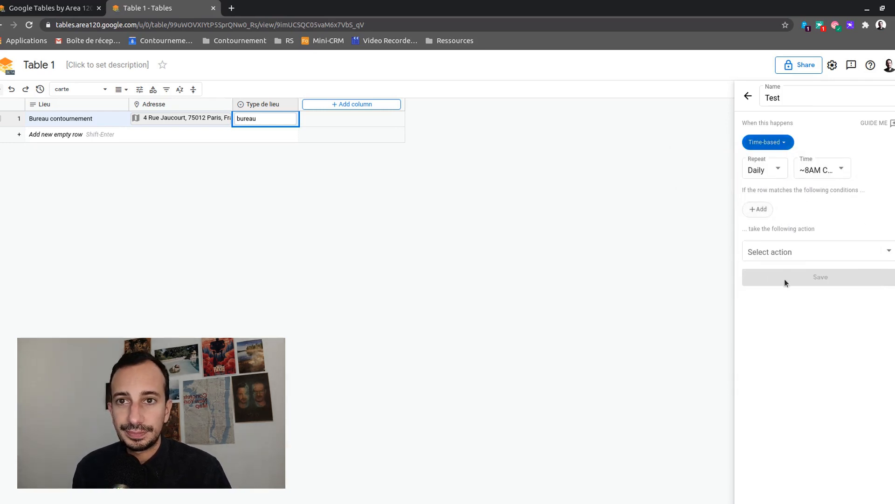
click(765, 255)
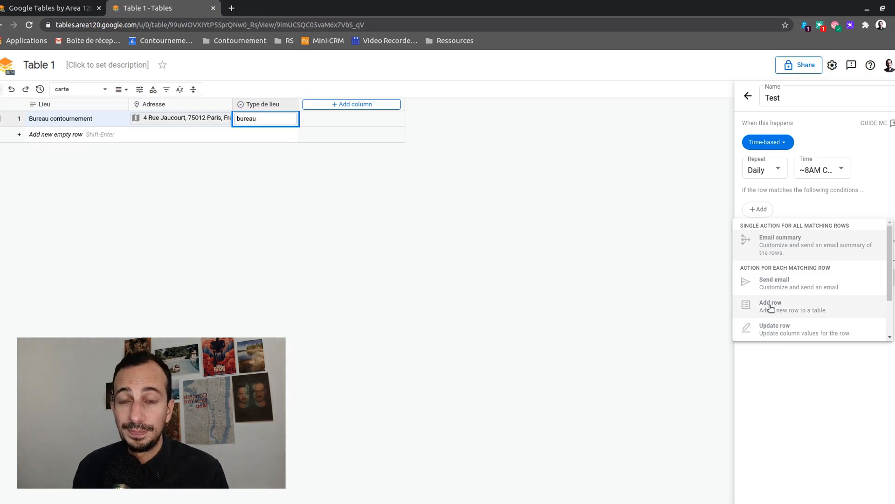
click(767, 382)
click(751, 251)
scroll(766, 254, down, 3)
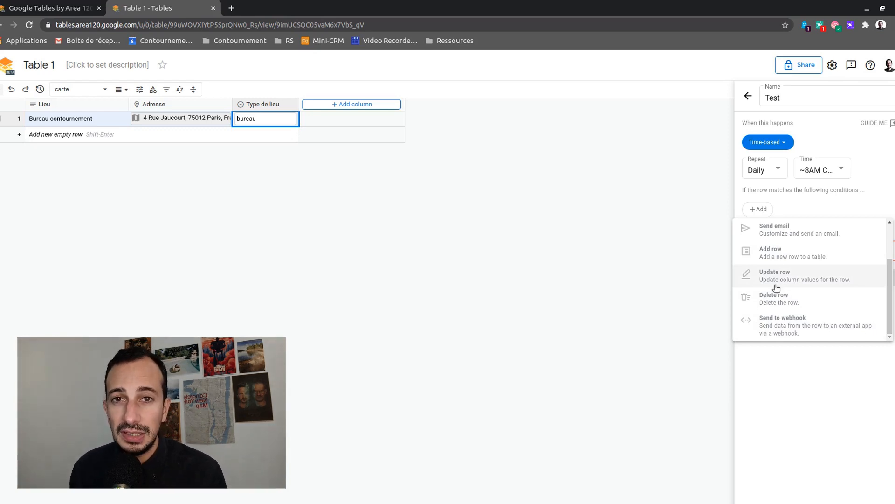
click(771, 331)
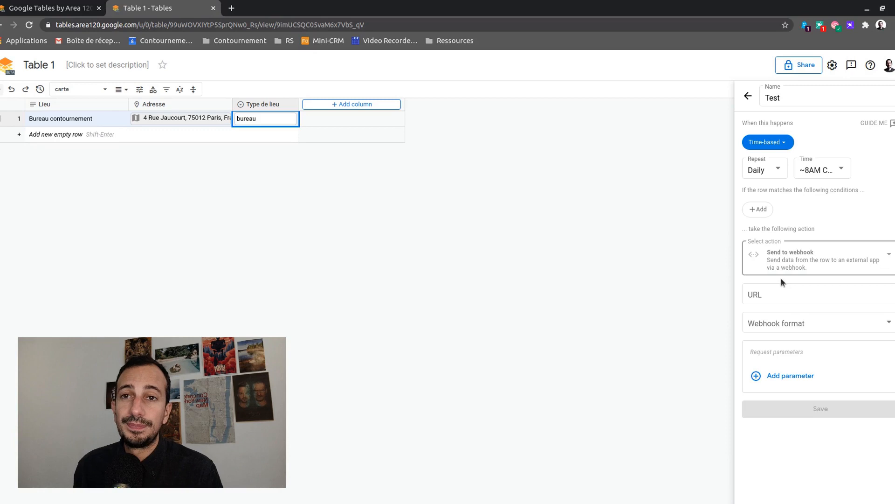
click(748, 96)
click(517, 290)
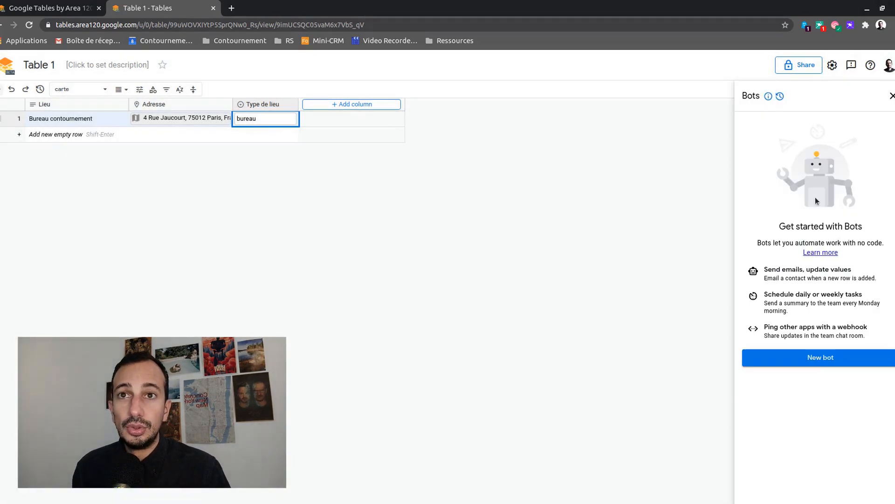
Close Bots, briefly open and close Forms, then show Table 1's Relationships dialog
click(893, 95)
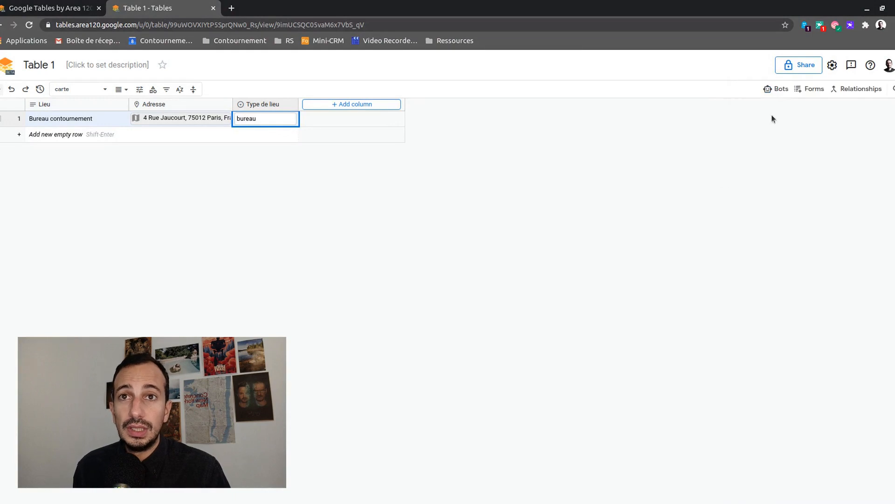
click(807, 90)
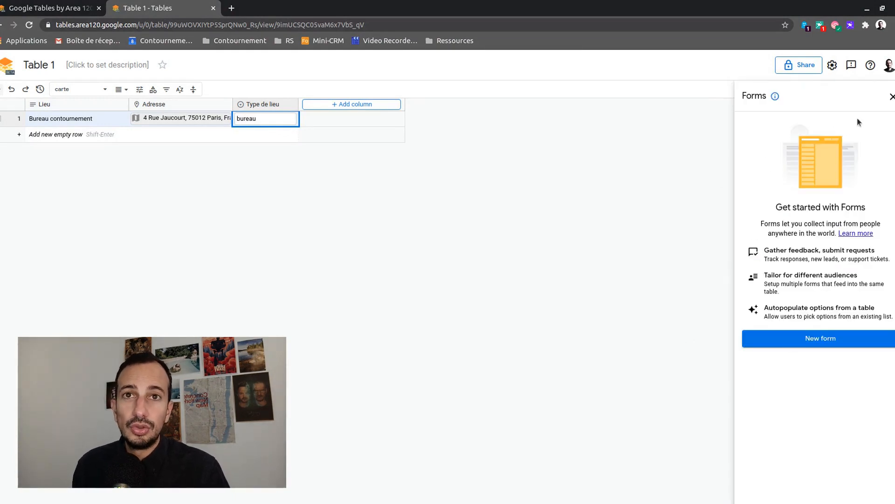
click(892, 96)
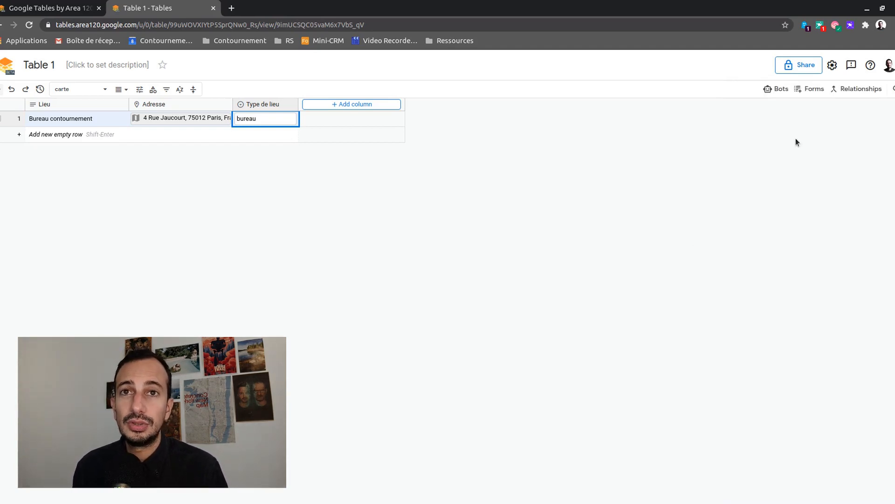
click(859, 90)
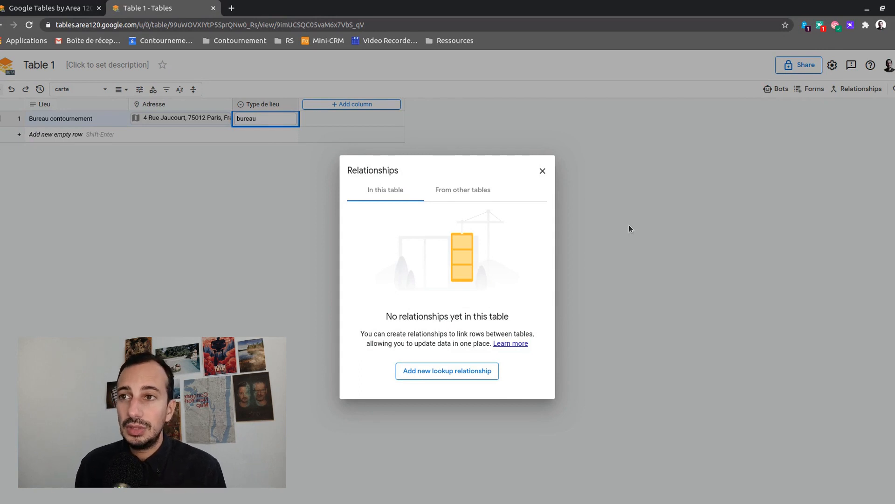
Preview the lookup relationship editor, close Relationships, and list all workspaces on the Tables home page
click(423, 376)
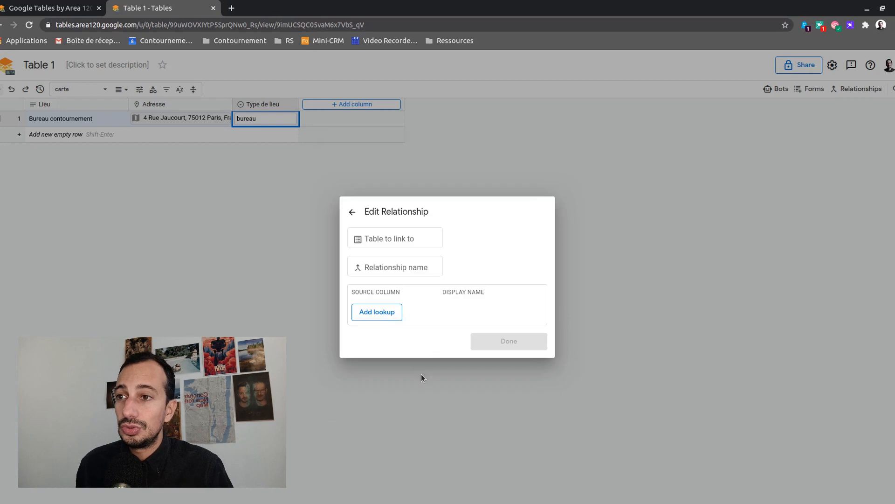
click(352, 212)
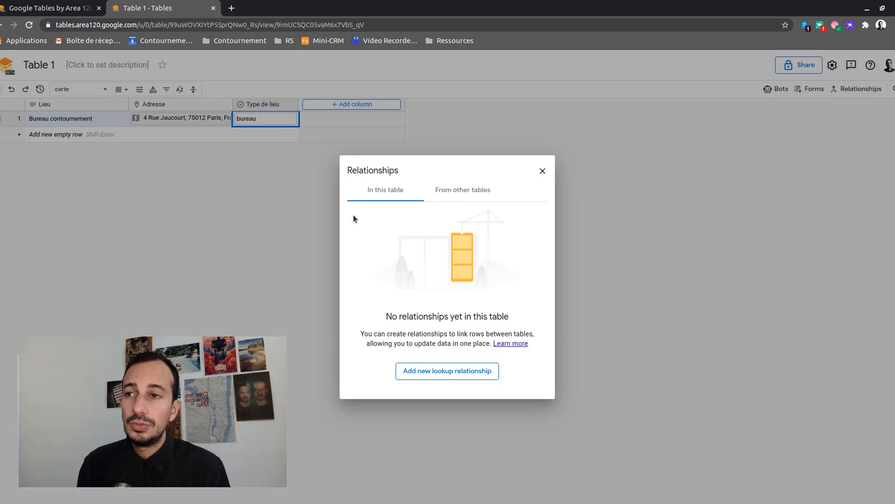
click(543, 171)
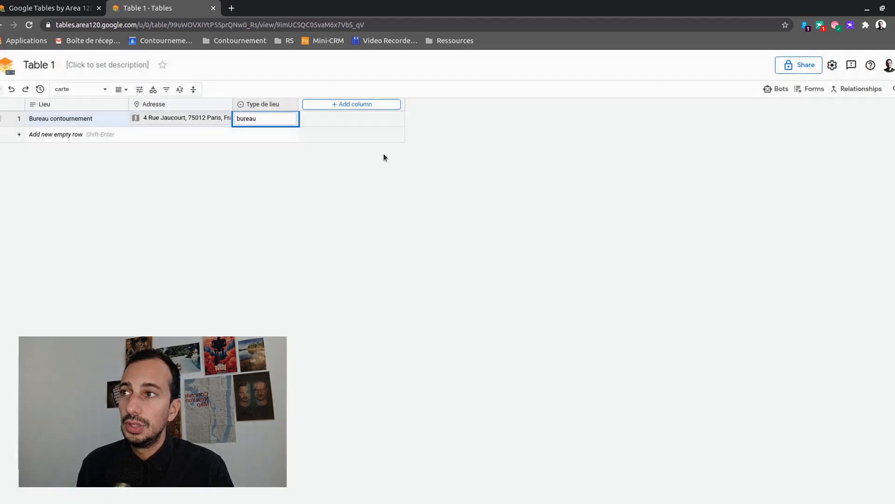
click(2, 69)
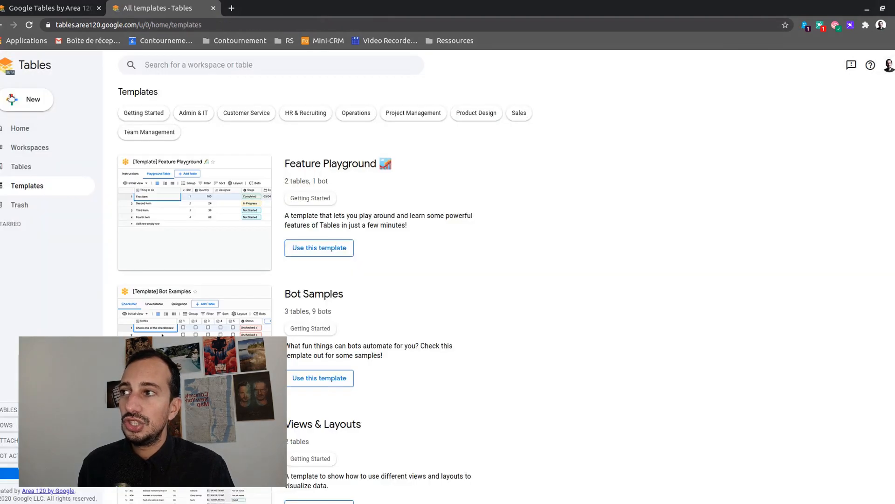
click(28, 148)
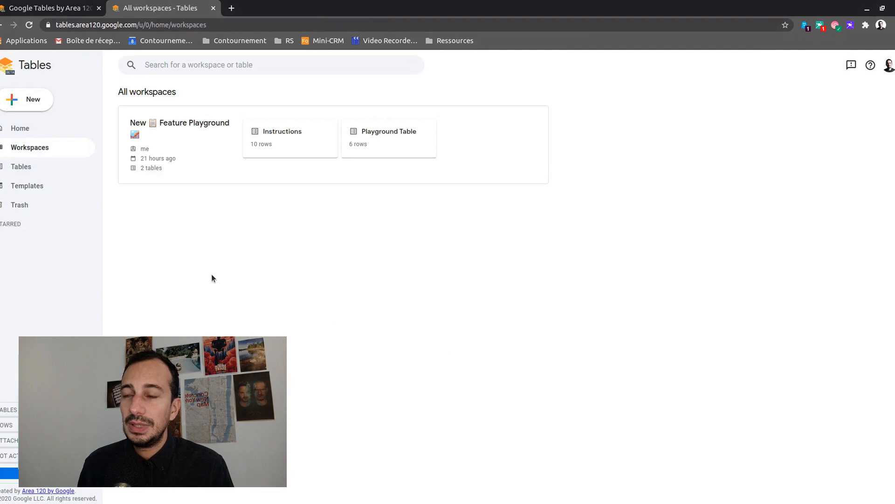